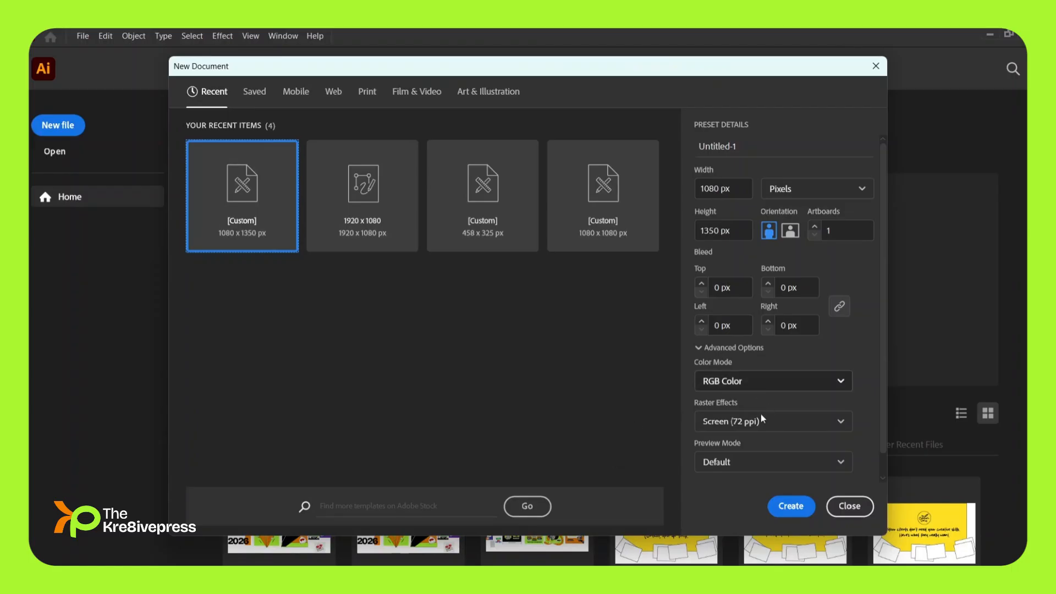
Step: Create a 1080 x 1350 px RGB document at 72 ppi and activate the Pen tool
{"action": "left_click", "coordinate": [789, 509]}
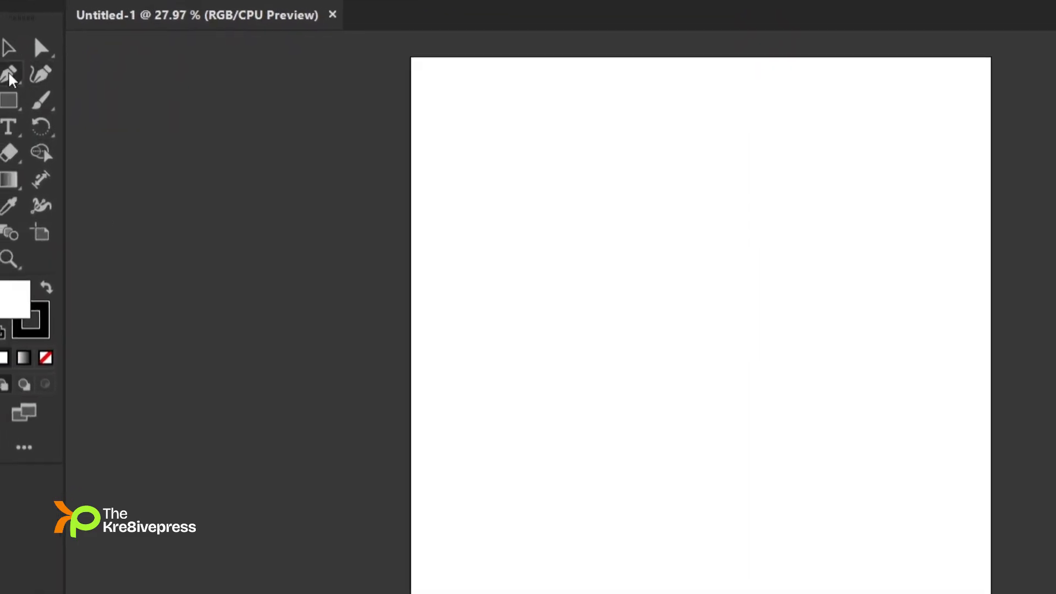
{"action": "left_click", "coordinate": [13, 83]}
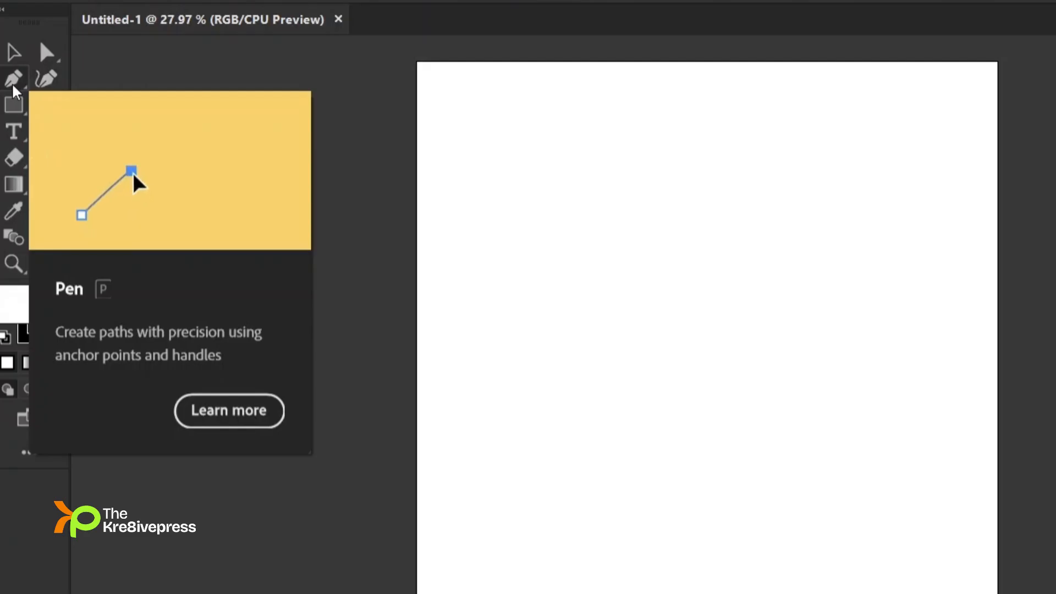
{"action": "left_click", "coordinate": [18, 81]}
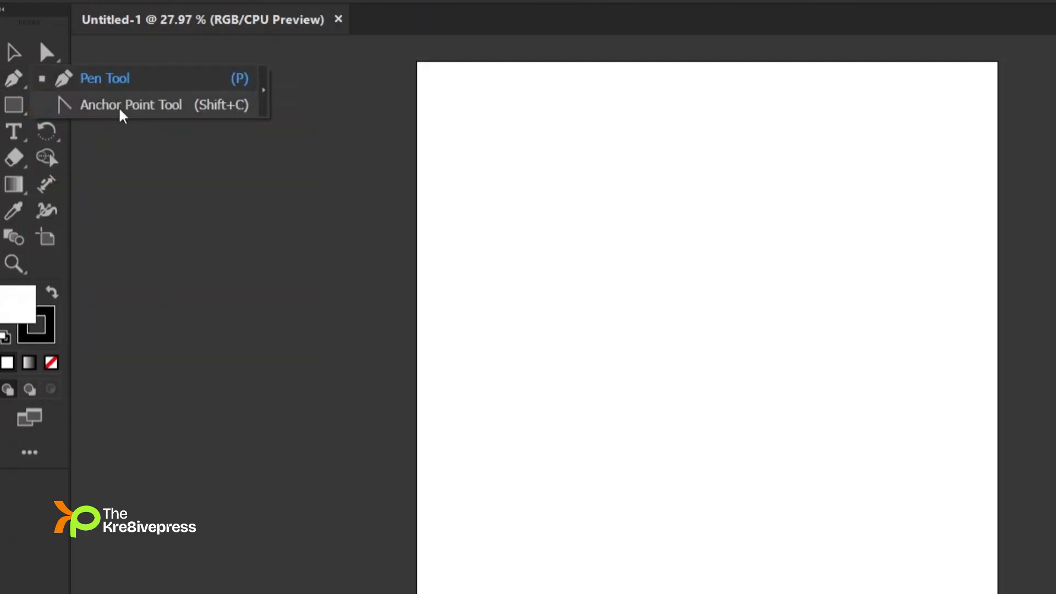
{"action": "left_click", "coordinate": [55, 79]}
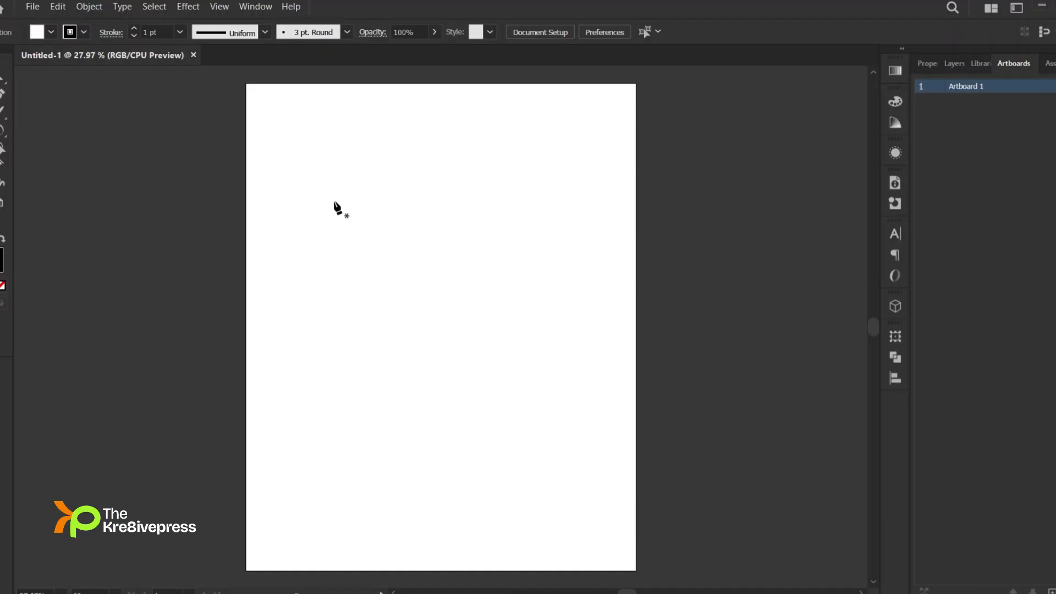
Step: Draw a closed straight-sided shape with four anchors, wide at the top and narrow at the base, in the artboard's middle
{"action": "left_click_drag", "start_coordinate": [342, 227], "coordinate": [444, 318]}
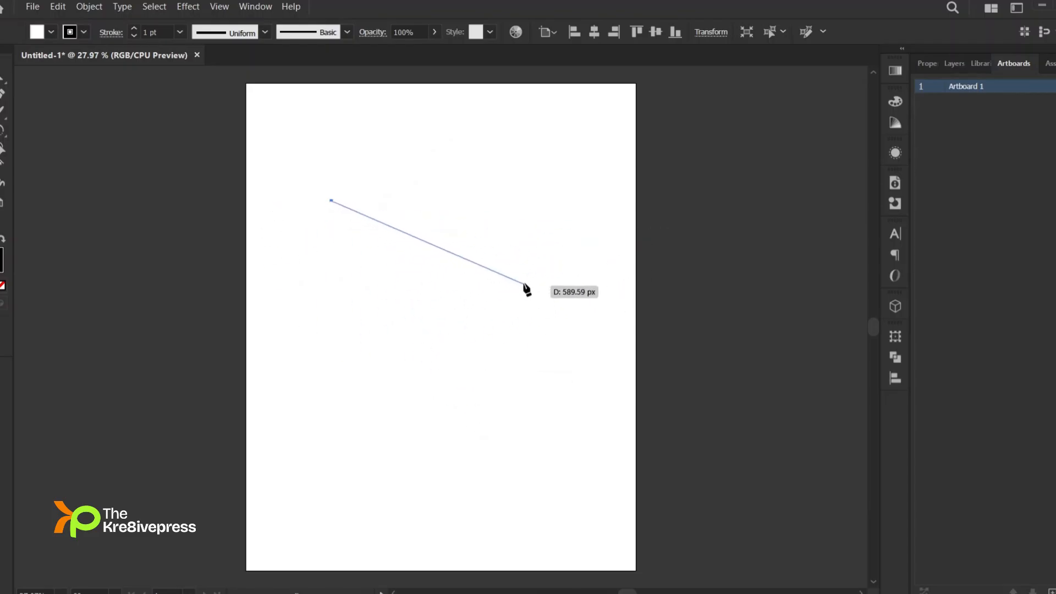
{"action": "left_click", "coordinate": [557, 207]}
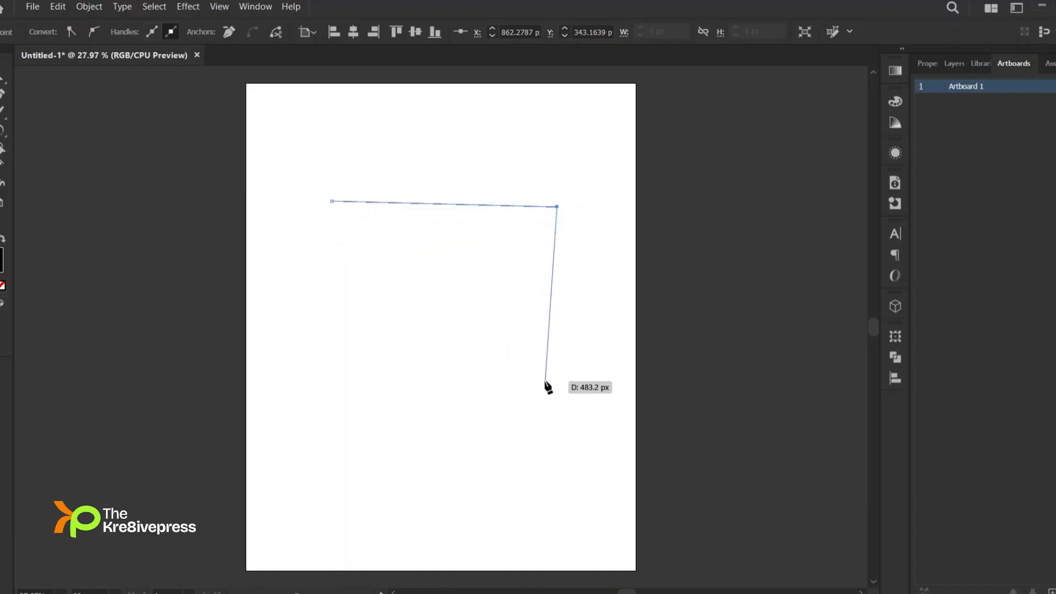
{"action": "left_click", "coordinate": [482, 387]}
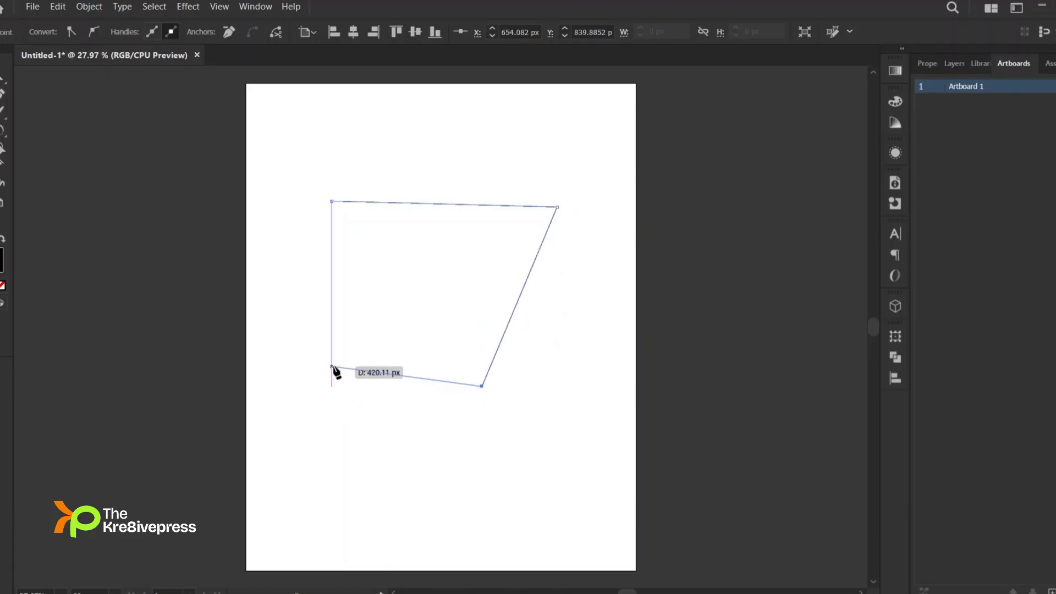
{"action": "left_click", "coordinate": [392, 387]}
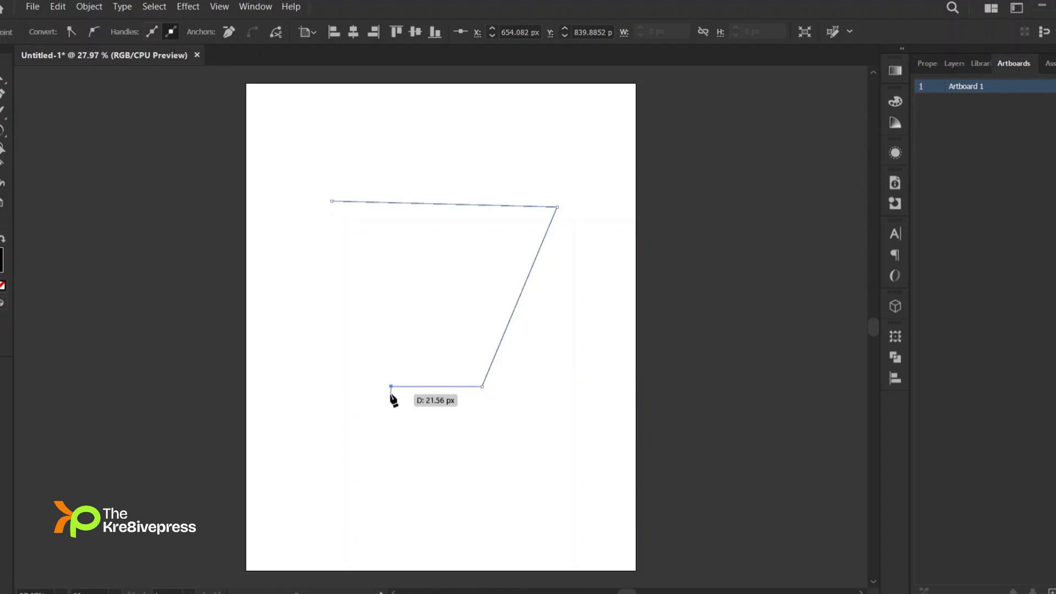
{"action": "left_click", "coordinate": [332, 201]}
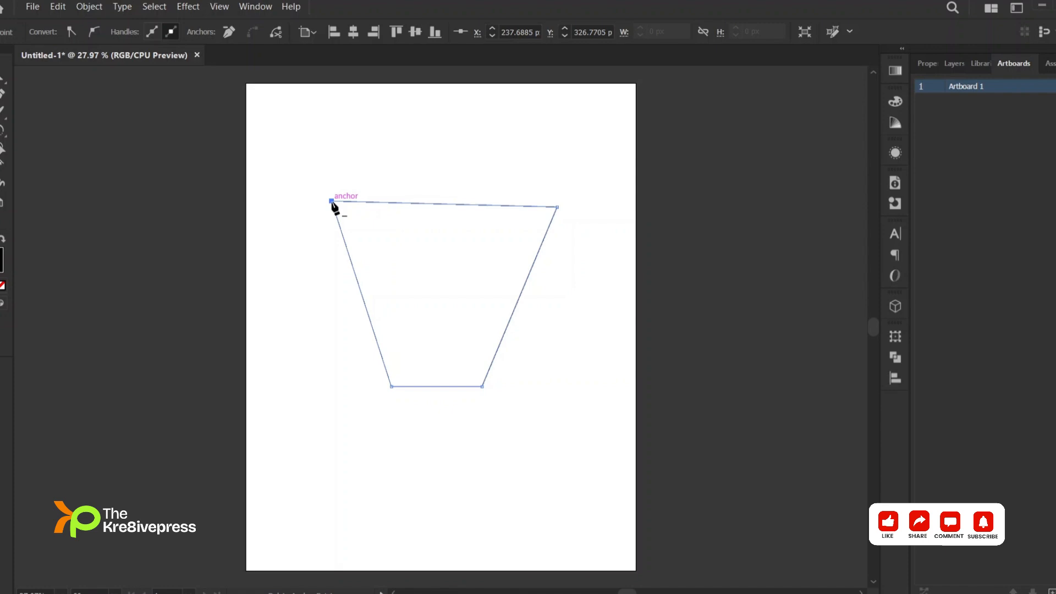
{"action": "left_click", "coordinate": [331, 201]}
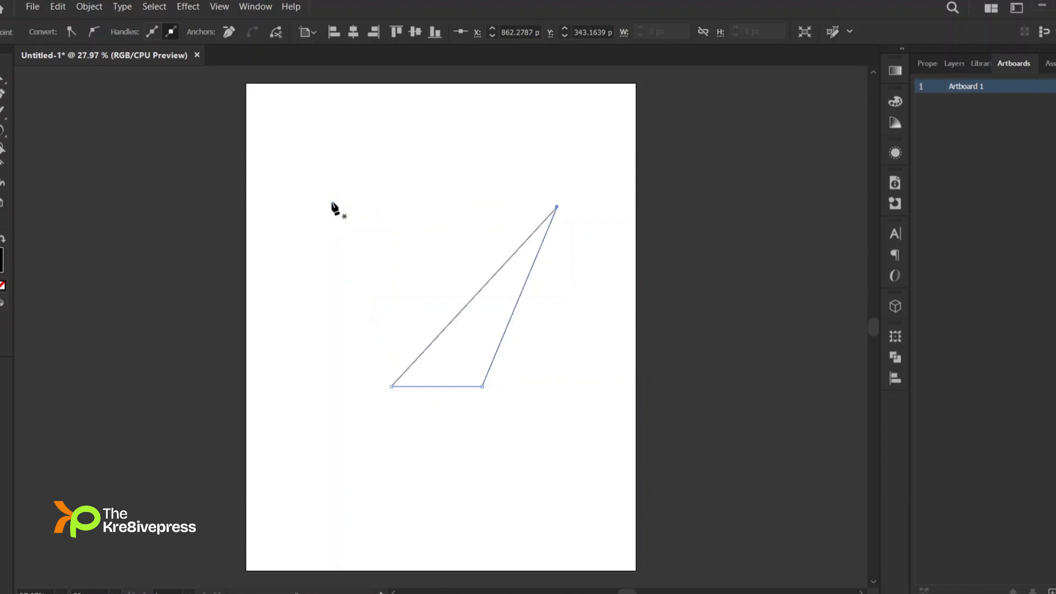
{"action": "key", "text": "ctrl+z"}
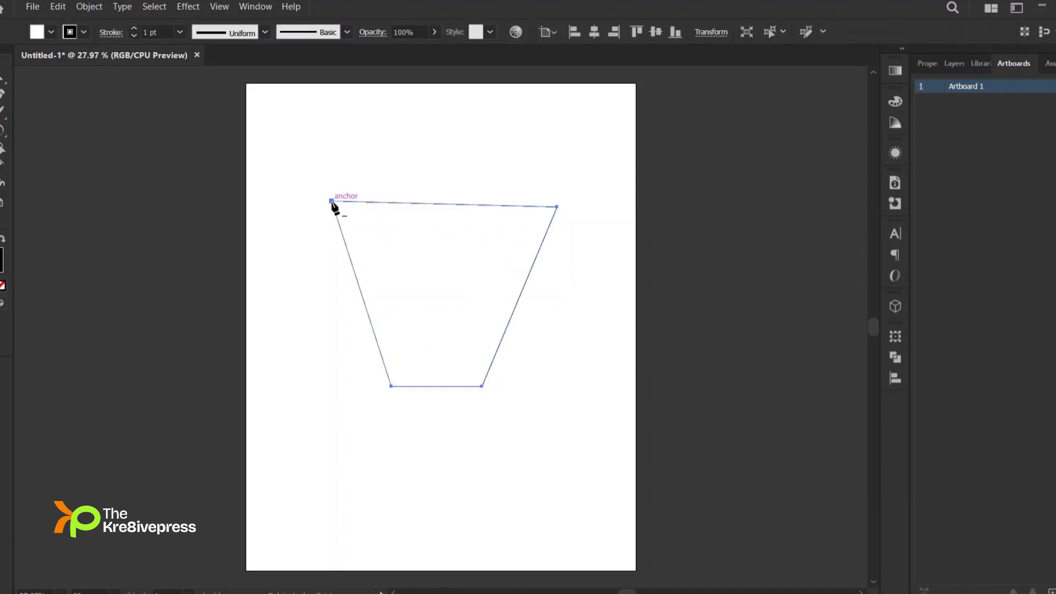
{"action": "left_click", "coordinate": [331, 174]}
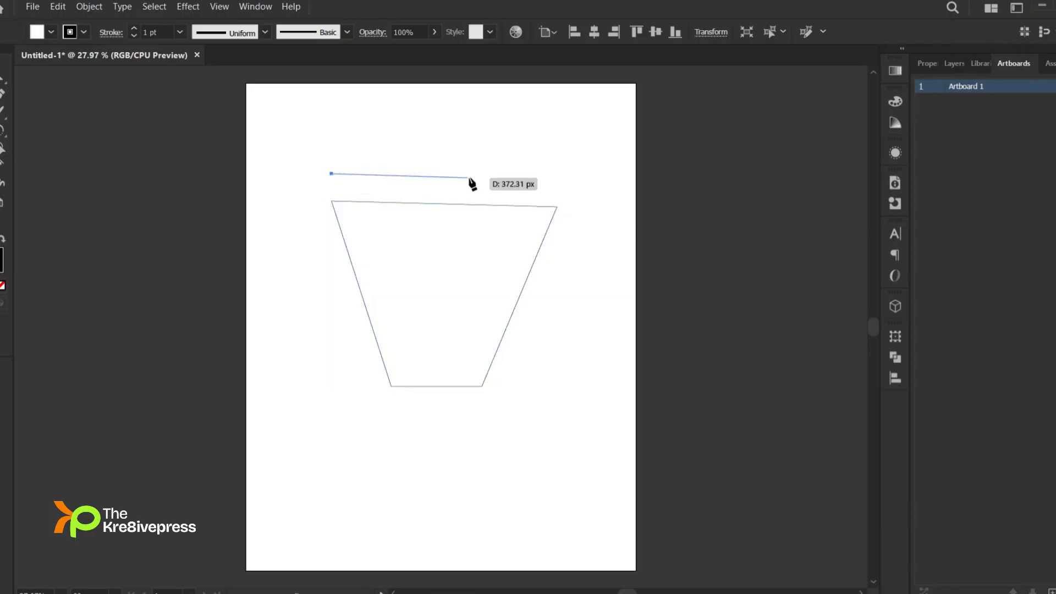
{"action": "left_click", "coordinate": [556, 171]}
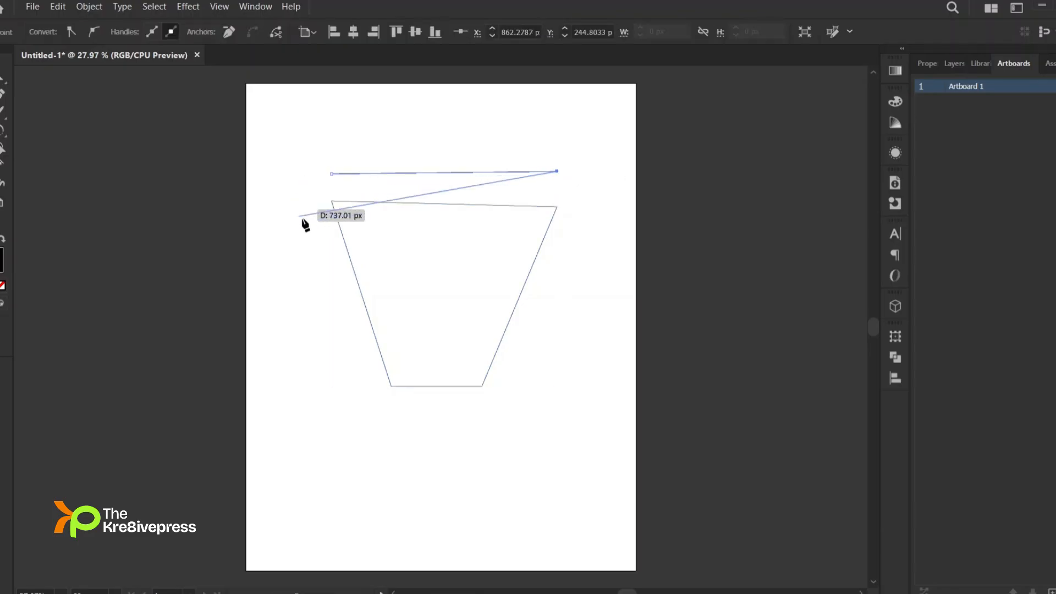
{"action": "left_click", "coordinate": [331, 132]}
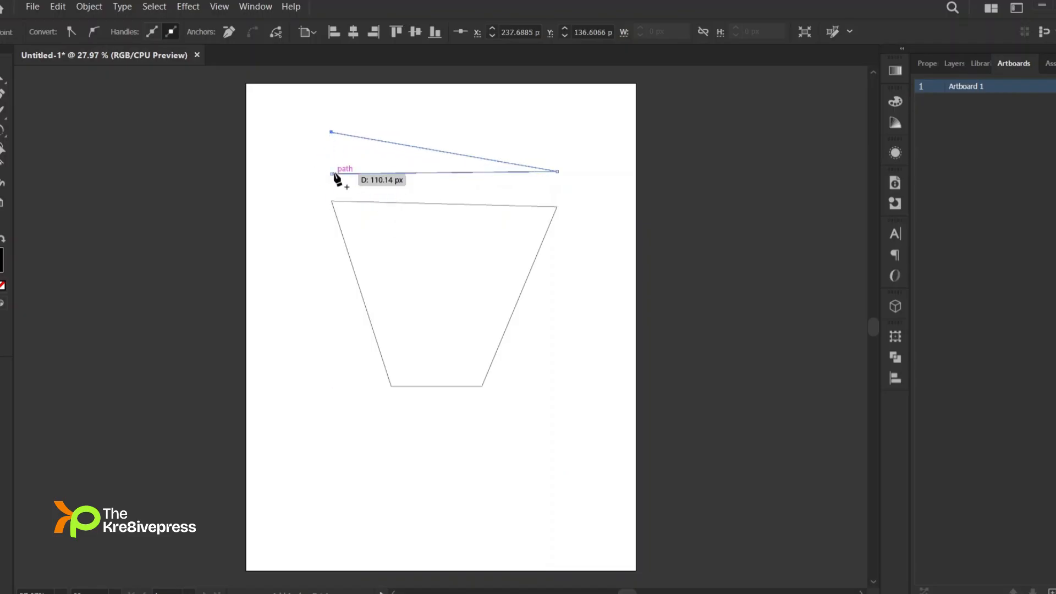
{"action": "key", "text": "ctrl+z"}
{"action": "key", "text": "ctrl+z"}
{"action": "key", "text": "ctrl+z"}
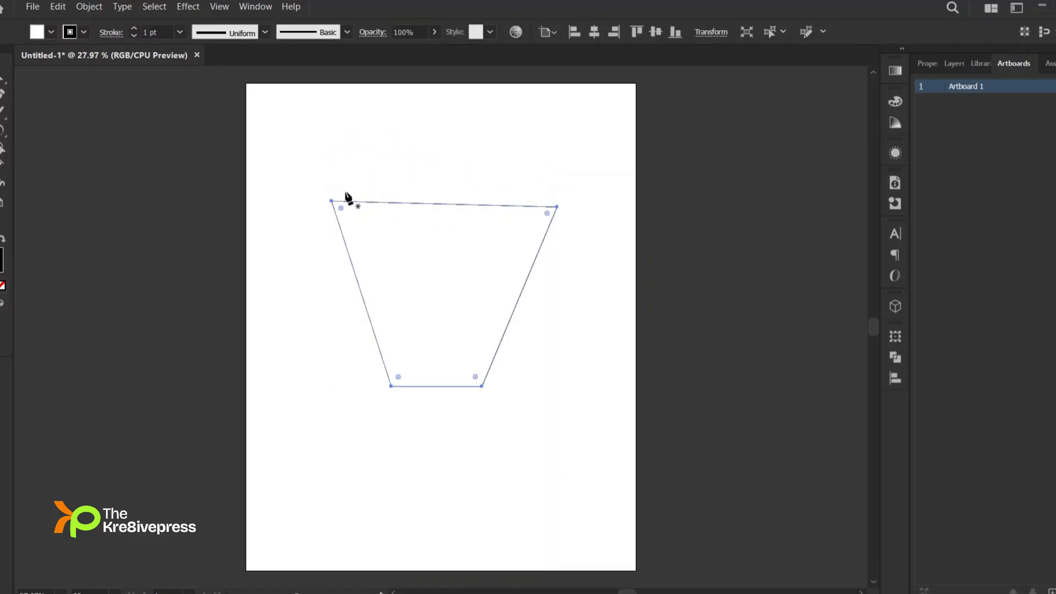
Step: Draw a small closed four-sided shape with the Pen tool above the large tapered shape
{"action": "left_click", "coordinate": [321, 145]}
{"action": "left_click", "coordinate": [440, 134]}
{"action": "left_click", "coordinate": [408, 174]}
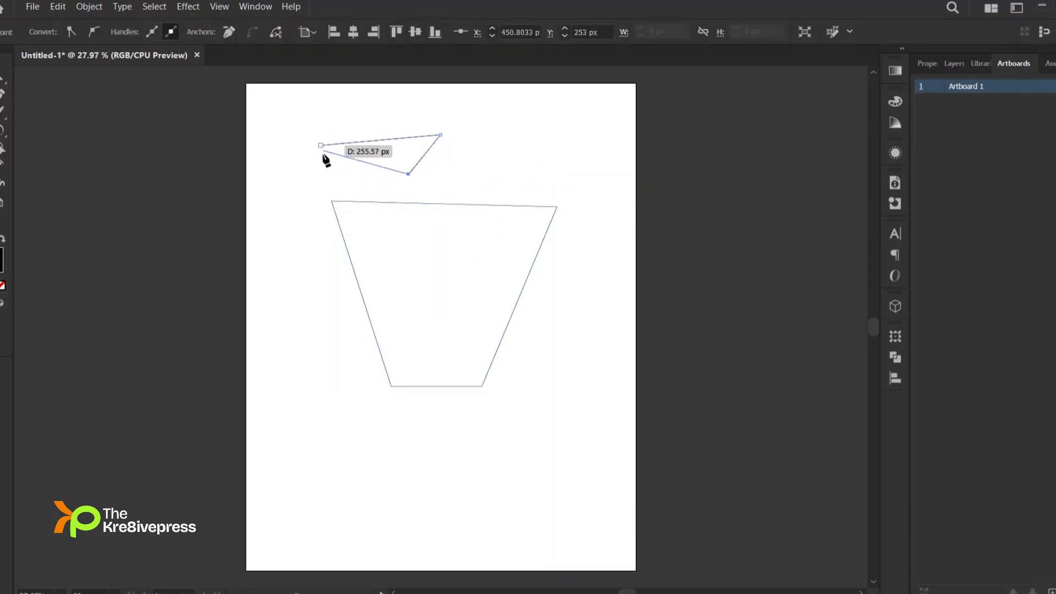
{"action": "left_click", "coordinate": [340, 174]}
{"action": "left_click", "coordinate": [321, 145]}
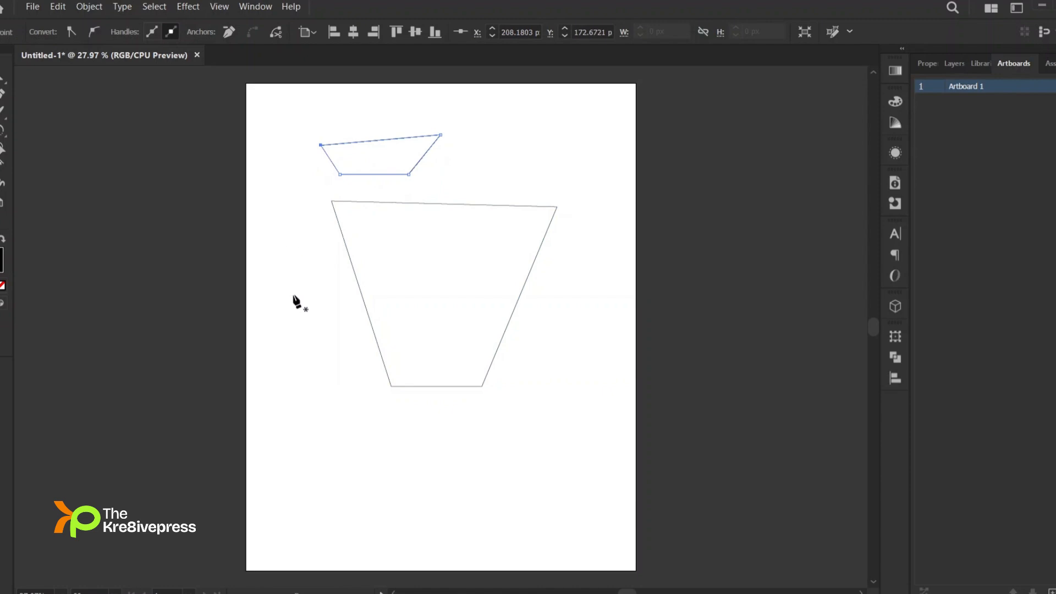
Step: Draw a closed, self-crossing path of straight segments below the large tapered shape
{"action": "left_click", "coordinate": [298, 451]}
{"action": "left_click", "coordinate": [338, 505]}
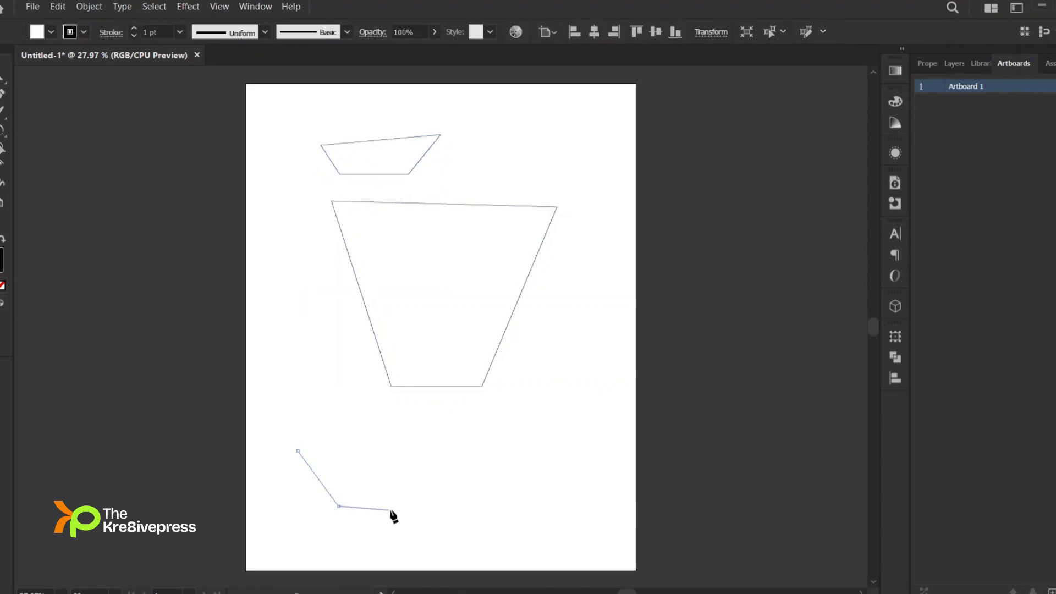
{"action": "left_click", "coordinate": [441, 464]}
{"action": "left_click", "coordinate": [525, 429]}
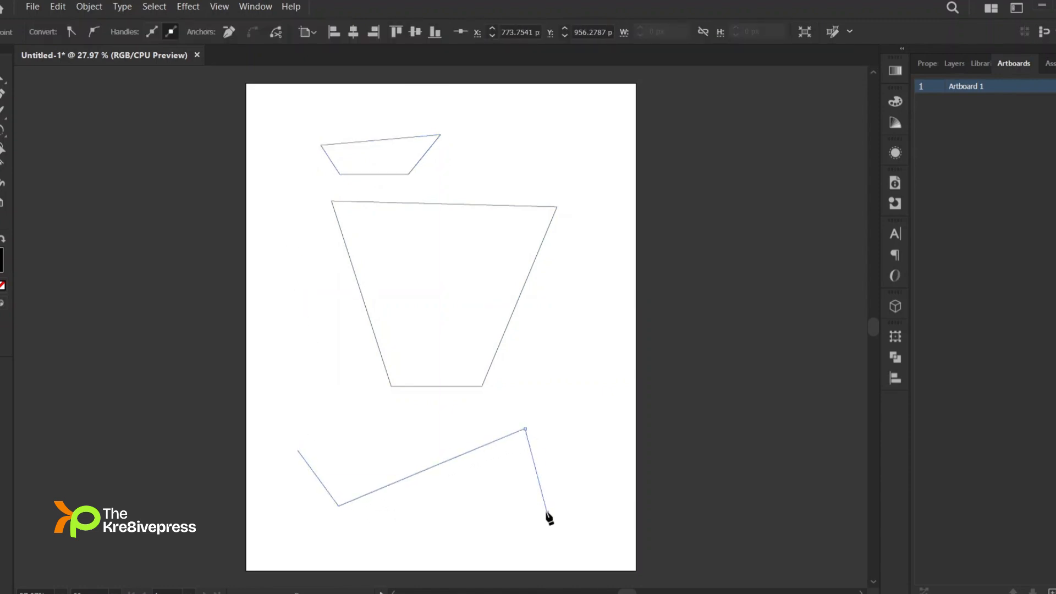
{"action": "left_click", "coordinate": [547, 512]}
{"action": "left_click", "coordinate": [429, 528]}
{"action": "left_click", "coordinate": [396, 442]}
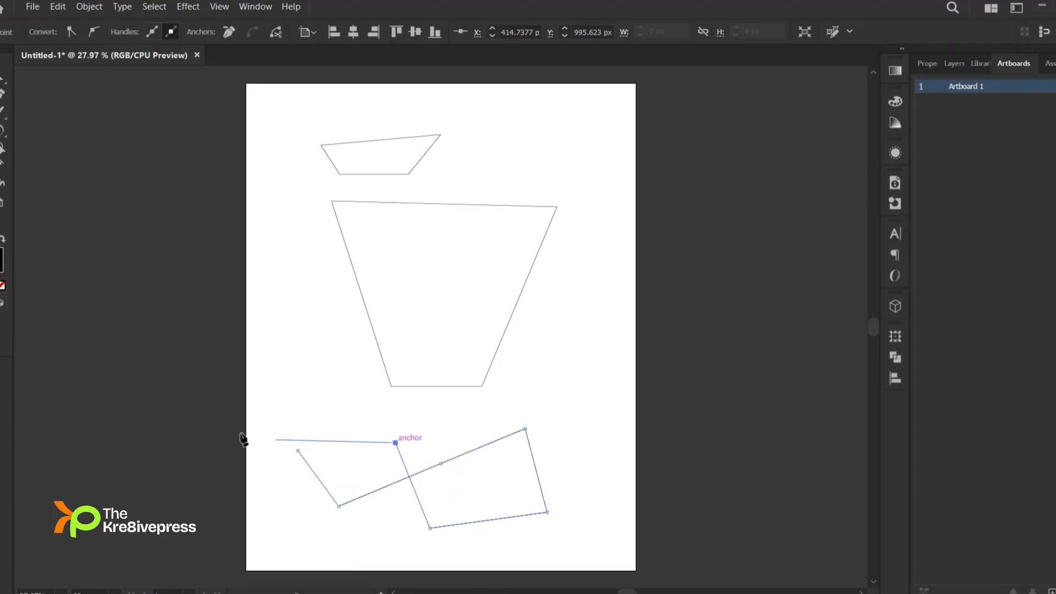
{"action": "left_click", "coordinate": [297, 450]}
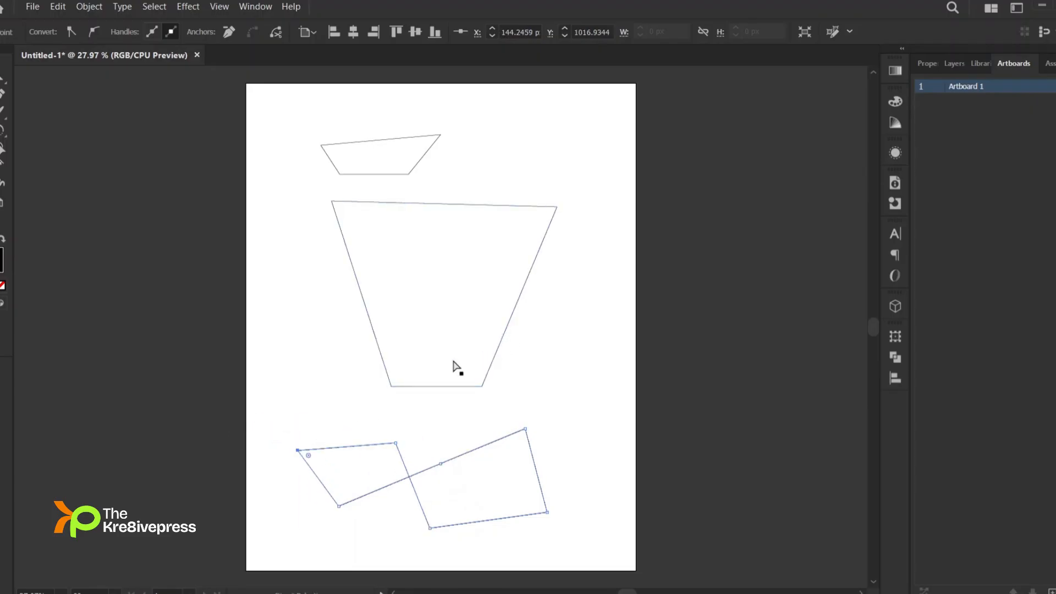
Step: Undo the self-crossing path and the small four-sided shape, and delete the large tapered shape to clear the artboard
{"action": "key", "text": "ctrl+z"}
{"action": "key", "text": "ctrl+z"}
{"action": "key", "text": "ctrl+z"}
{"action": "key", "text": "ctrl+z"}
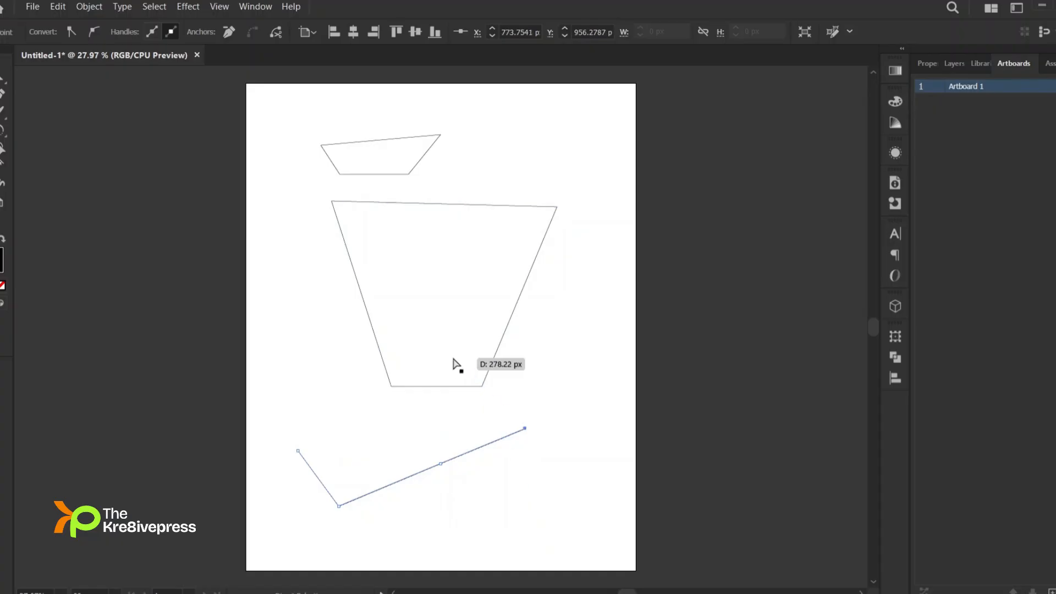
{"action": "key", "text": "ctrl+z"}
{"action": "key", "text": "ctrl+z"}
{"action": "key", "text": "ctrl+z"}
{"action": "key", "text": "ctrl+z"}
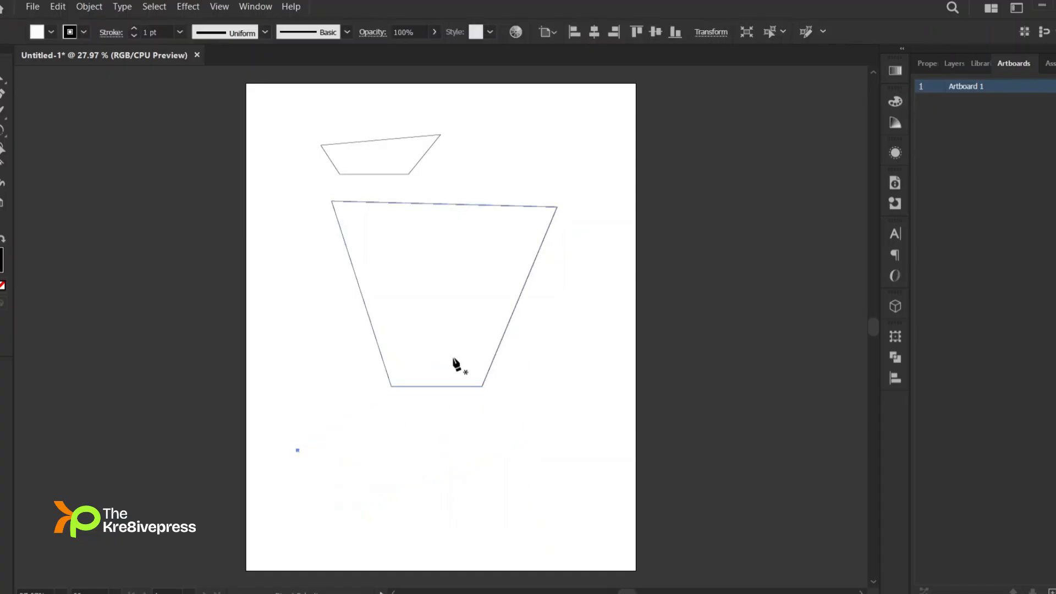
{"action": "key", "text": "ctrl+z"}
{"action": "key", "text": "ctrl+z"}
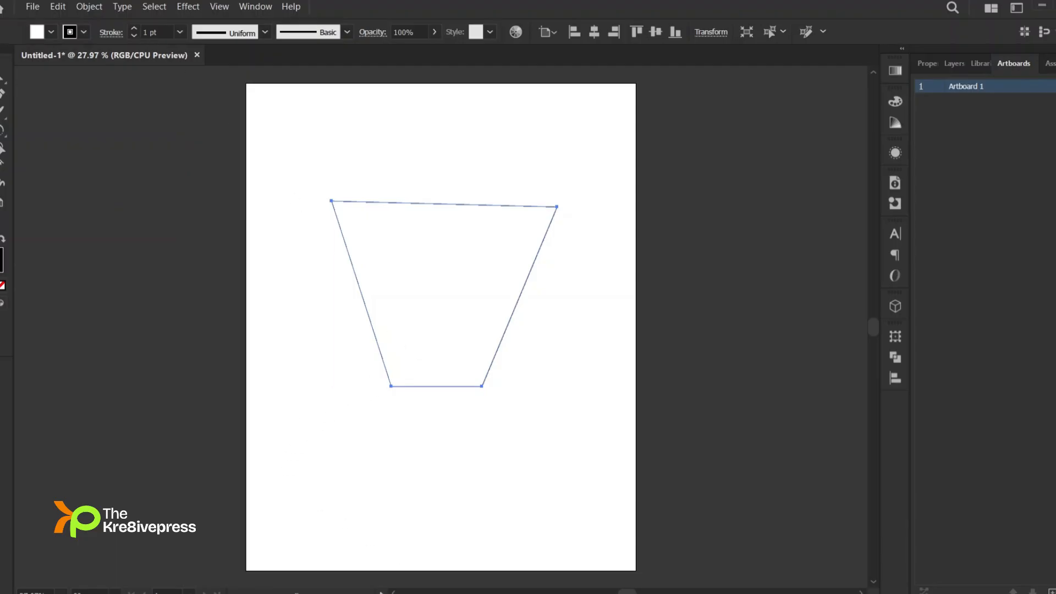
{"action": "key", "text": "v"}
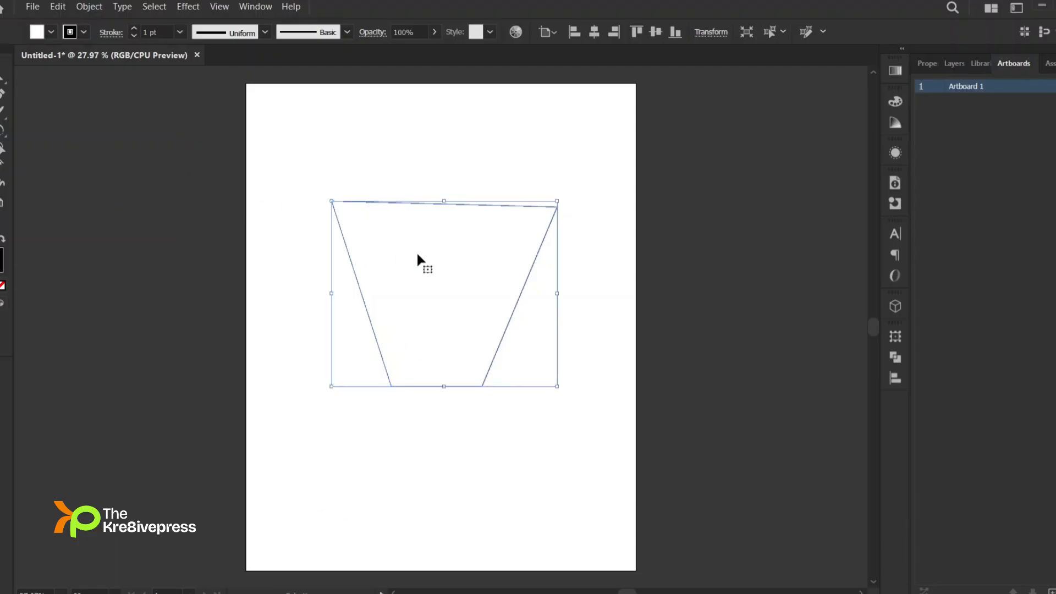
{"action": "key", "text": "Delete"}
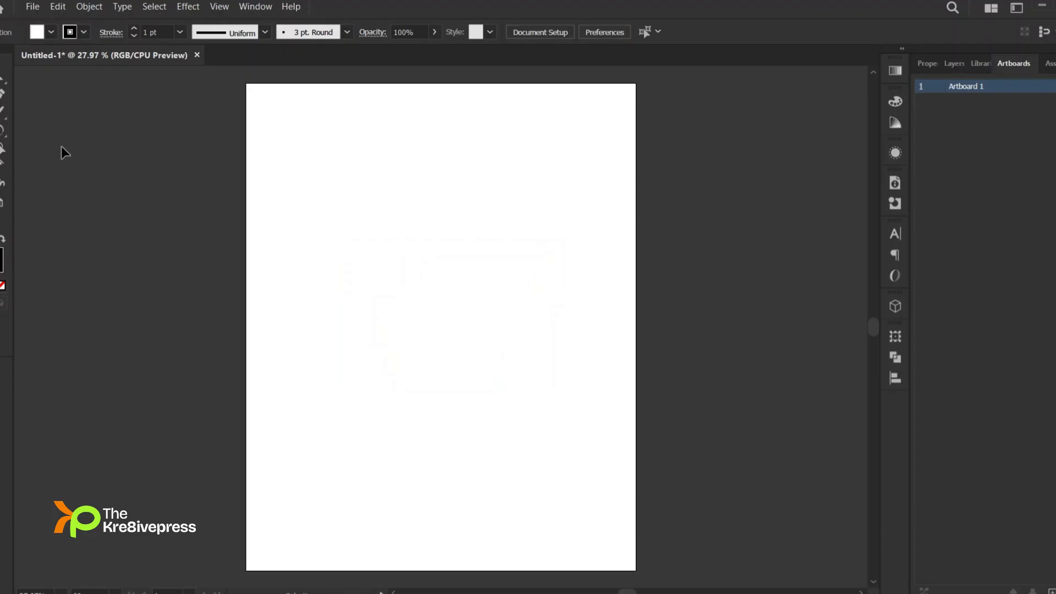
Step: Draw a downward-bowing curve with the Pen tool between two level anchors about 554 px apart, pulling handles from the second anchor
{"action": "key", "text": "p"}
{"action": "left_click", "coordinate": [313, 222]}
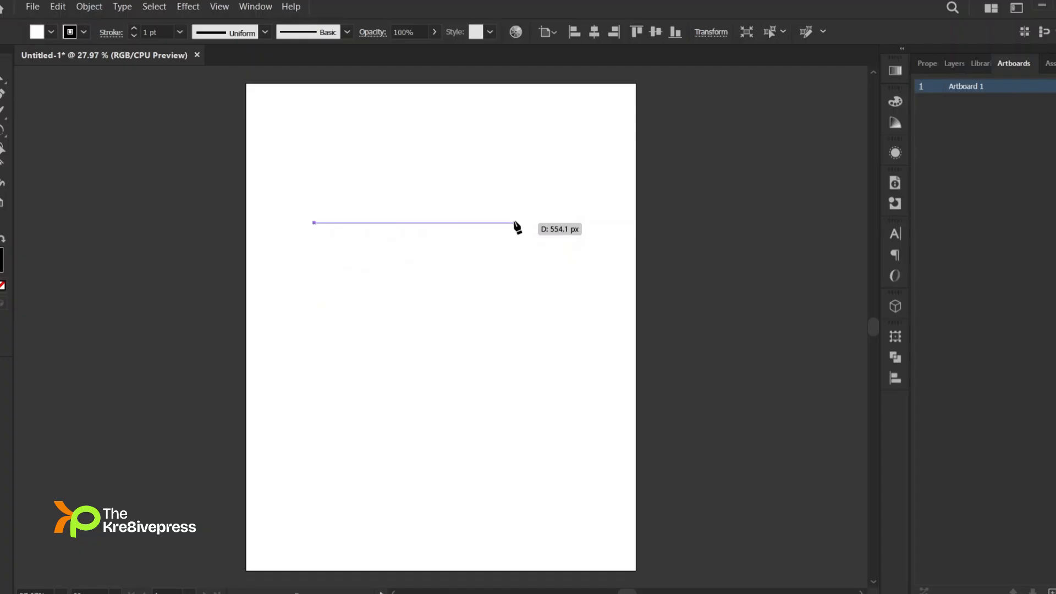
{"action": "left_click_drag", "start_coordinate": [515, 223], "coordinate": [613, 136]}
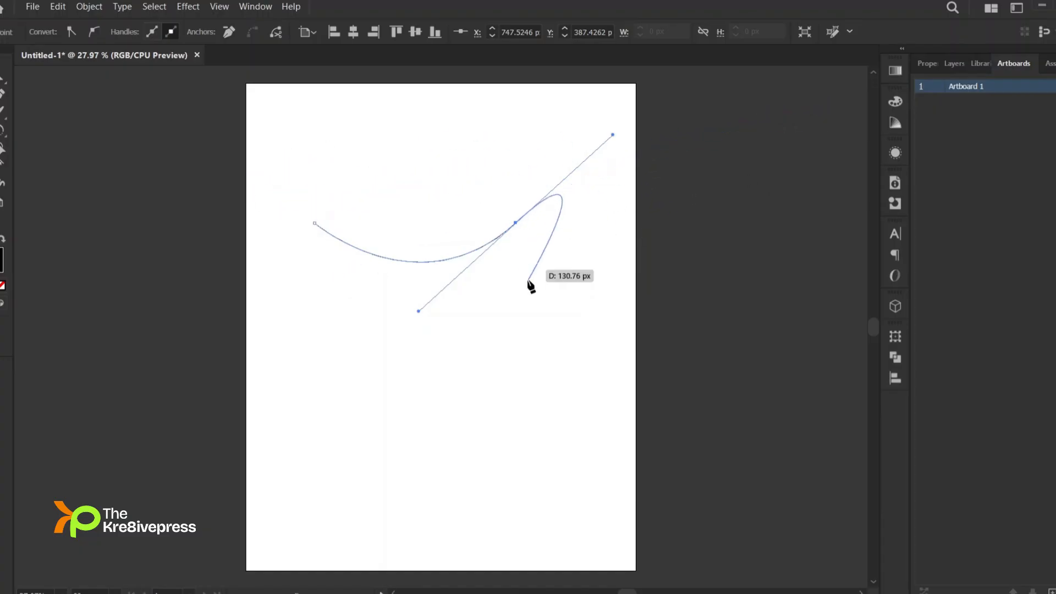
{"action": "left_click", "coordinate": [522, 401]}
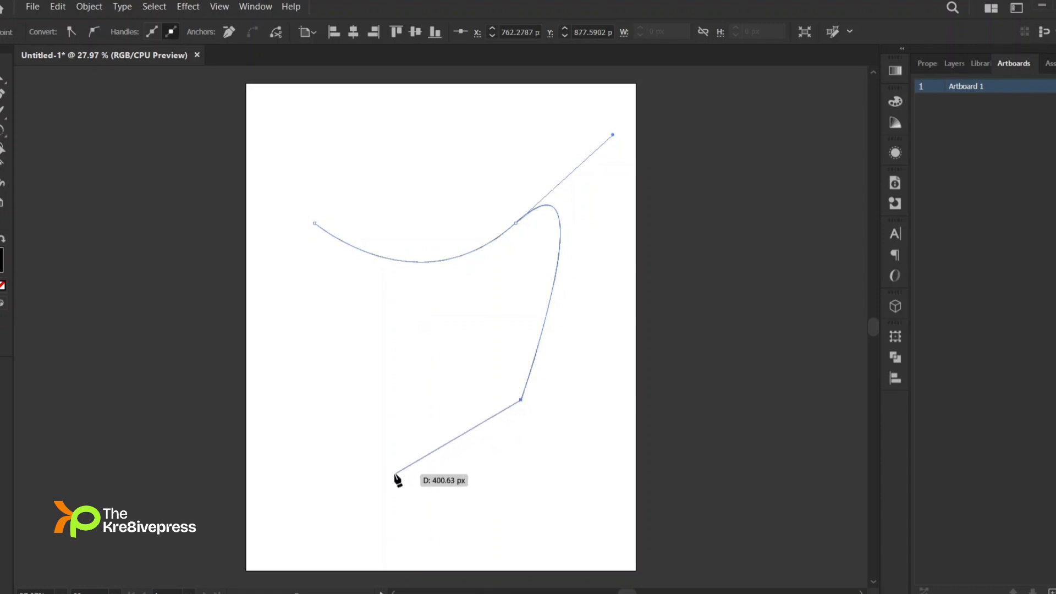
{"action": "left_click_drag", "start_coordinate": [392, 473], "coordinate": [353, 453]}
{"action": "key", "text": "ctrl+z"}
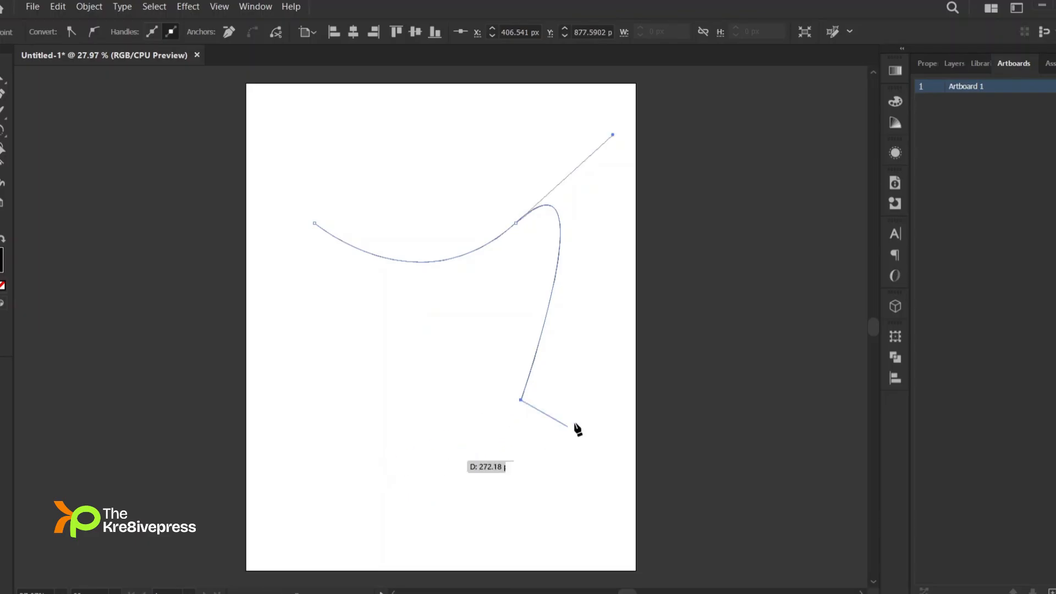
{"action": "left_click", "coordinate": [353, 479]}
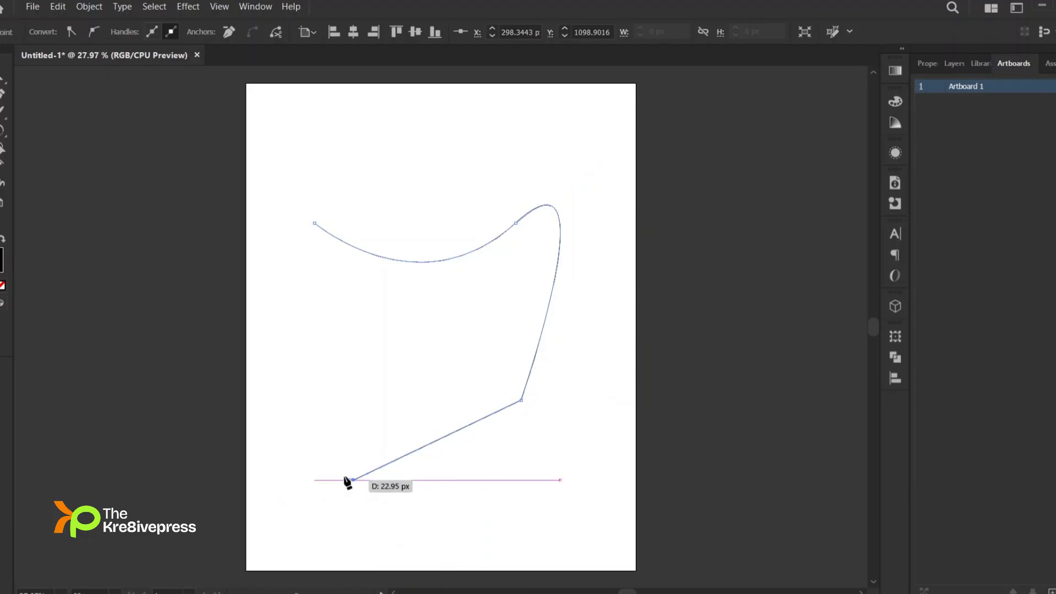
{"action": "key", "text": "ctrl+z"}
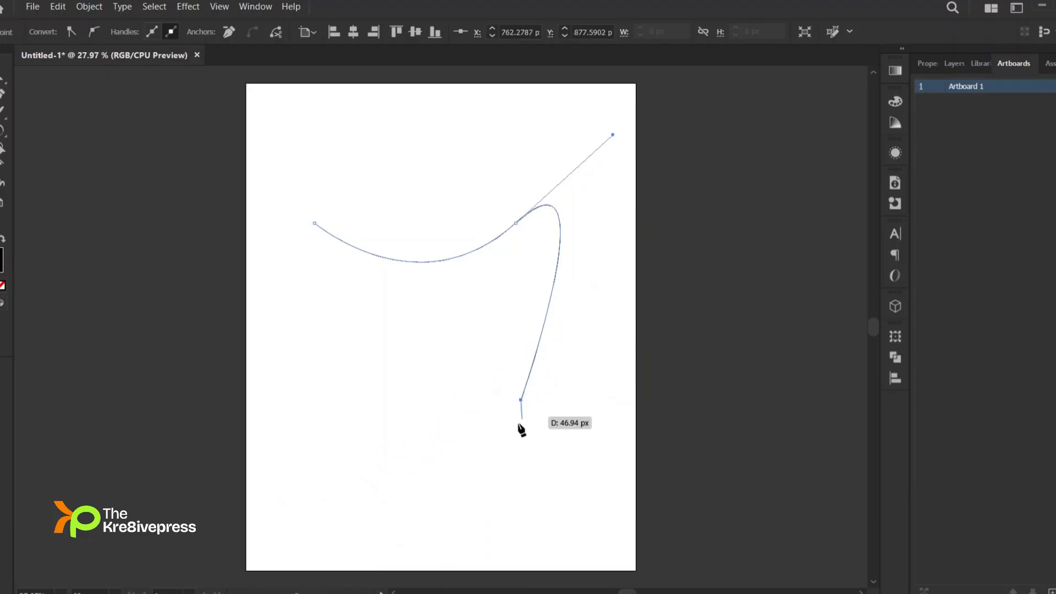
{"action": "key", "text": "ctrl+z"}
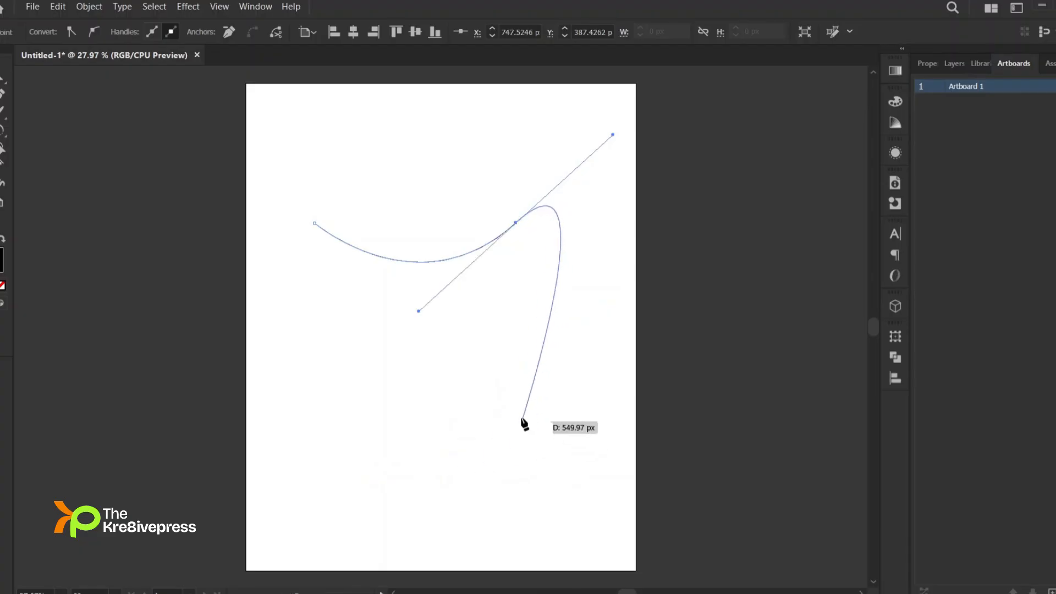
Step: Extend the curve to a third anchor directly below the second one, at about X 748 px, Y 891 px
{"action": "left_click", "coordinate": [517, 406]}
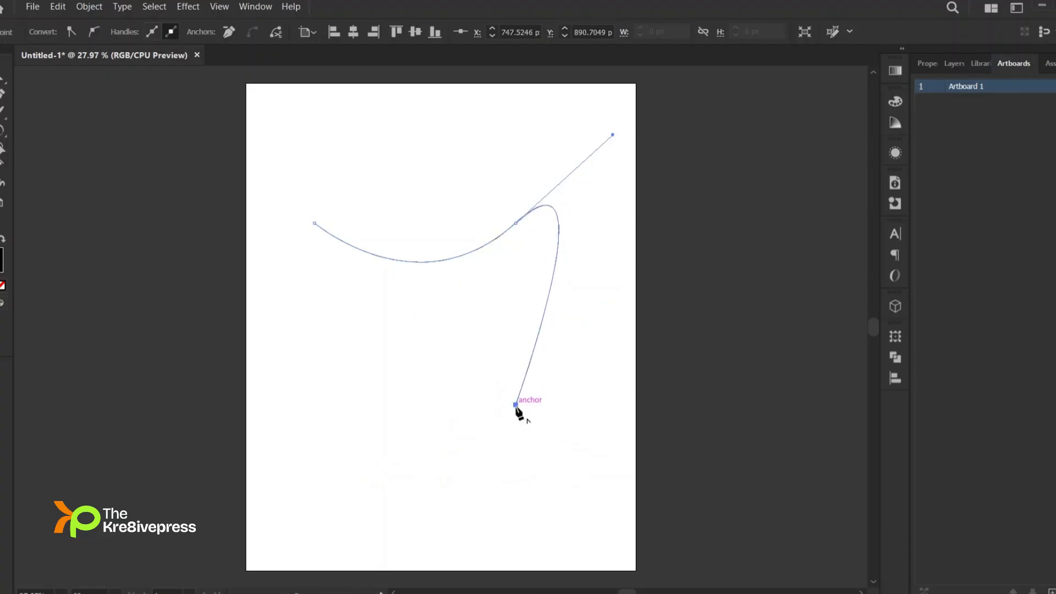
{"action": "left_click_drag", "start_coordinate": [360, 478], "coordinate": [342, 433]}
{"action": "key", "text": "ctrl+z"}
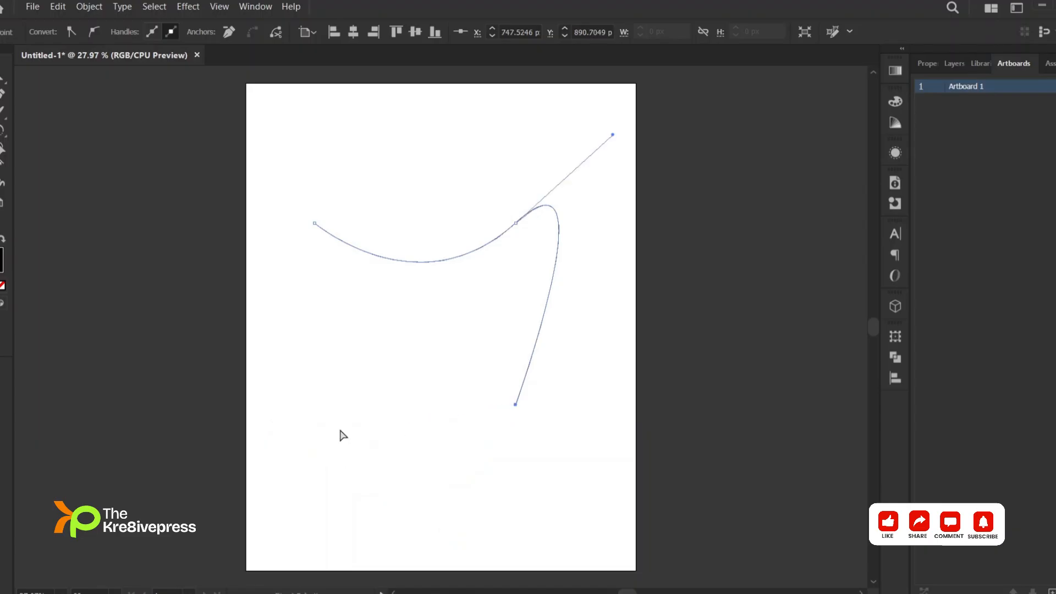
Step: Add a smooth lower-right anchor and a smooth left anchor at about X 154 px, Y 858 px, and close the curve at its first anchor
{"action": "left_click_drag", "start_coordinate": [512, 425], "coordinate": [456, 487]}
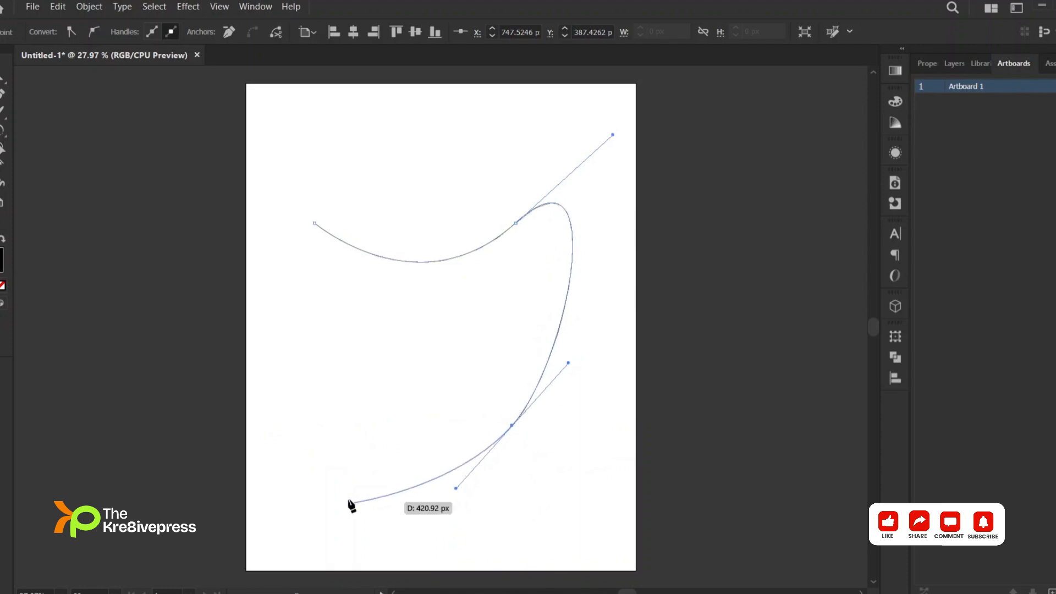
{"action": "left_click_drag", "start_coordinate": [302, 393], "coordinate": [283, 281]}
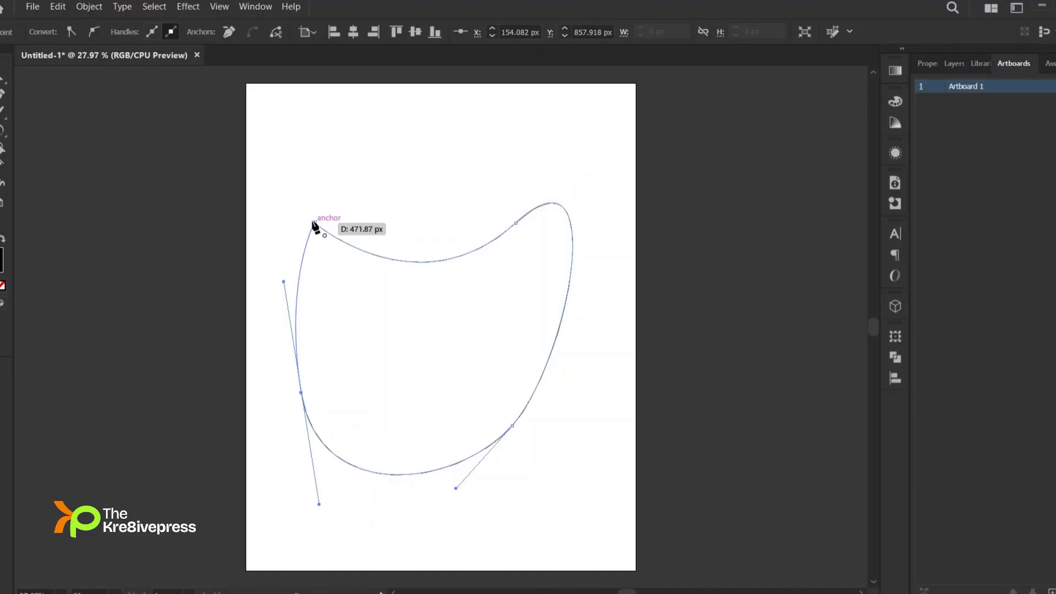
{"action": "left_click_drag", "start_coordinate": [314, 223], "coordinate": [333, 213]}
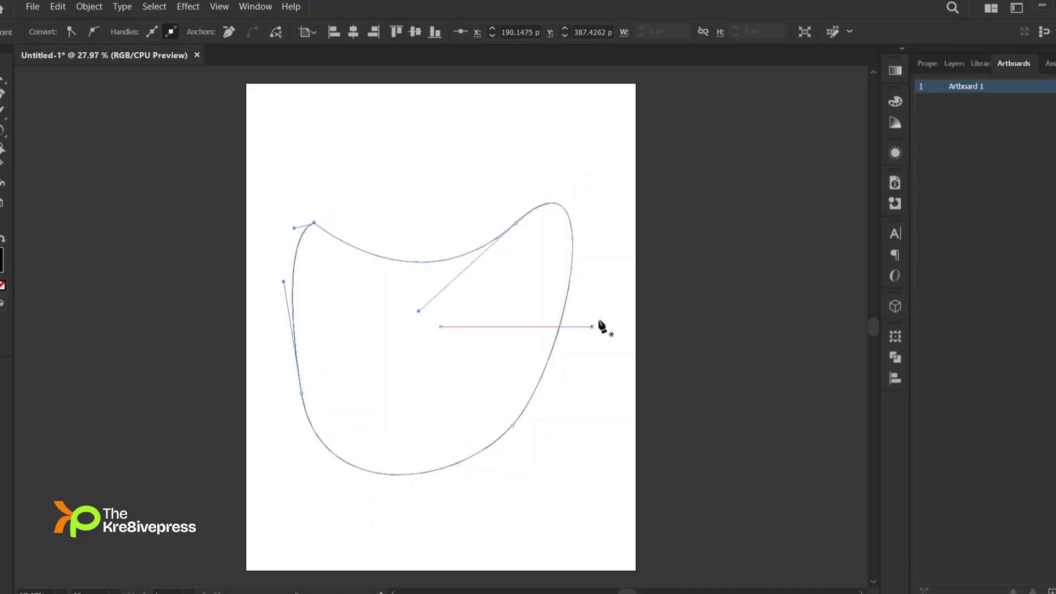
Step: Try to reshape the closed path by moving its upper-left anchor with the Curvature tool, and undo those changes
{"action": "left_click", "coordinate": [4, 94]}
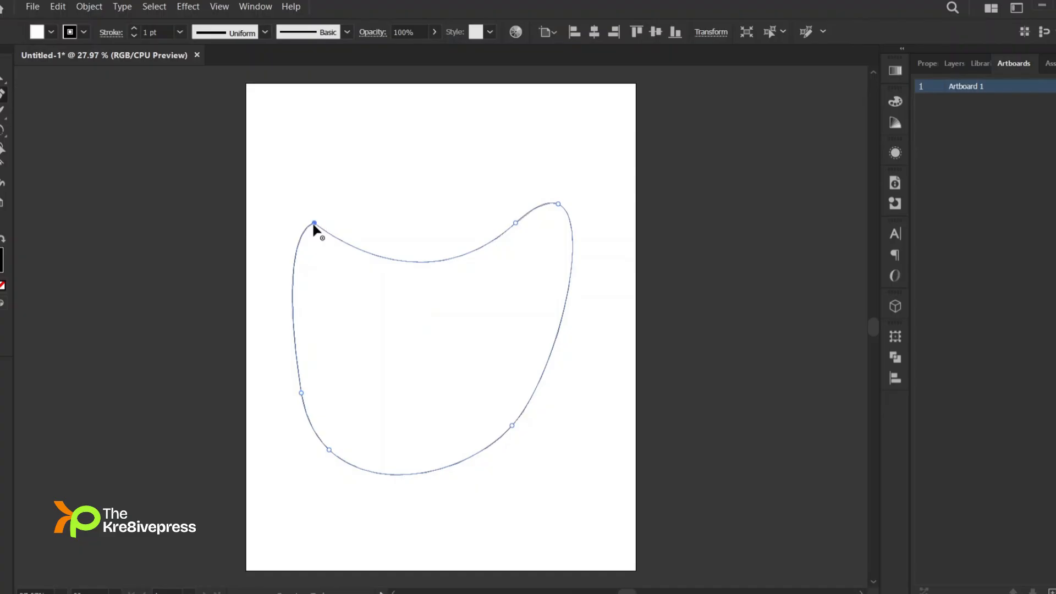
{"action": "mouse_move", "coordinate": [312, 224]}
{"action": "left_mouse_down"}
{"action": "mouse_move", "coordinate": [322, 224]}
{"action": "mouse_move", "coordinate": [306, 223]}
{"action": "left_mouse_up"}
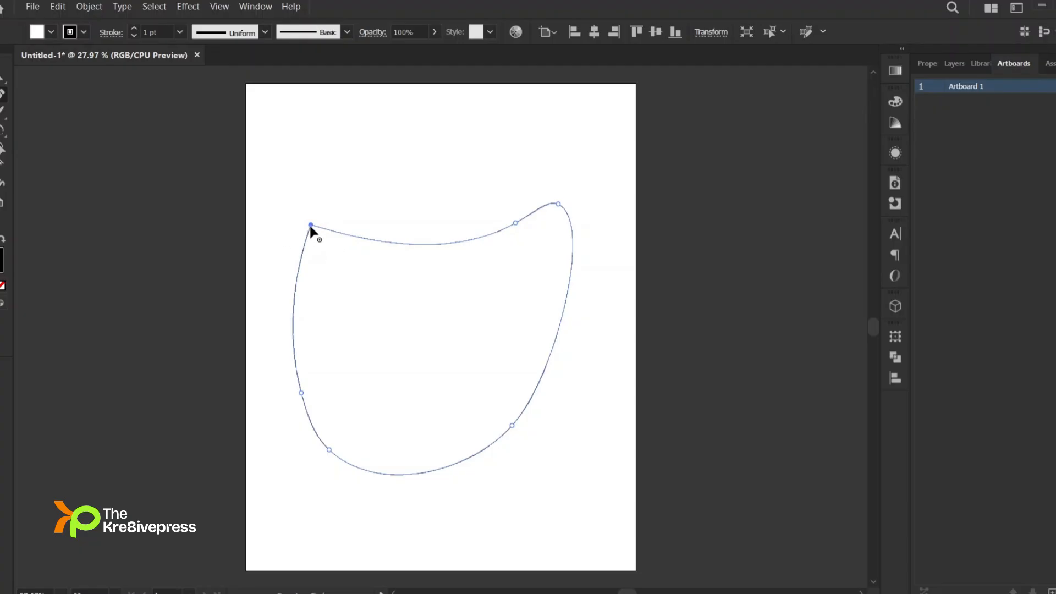
{"action": "mouse_move", "coordinate": [311, 226]}
{"action": "left_mouse_down"}
{"action": "mouse_move", "coordinate": [324, 206]}
{"action": "mouse_move", "coordinate": [302, 222]}
{"action": "left_mouse_up"}
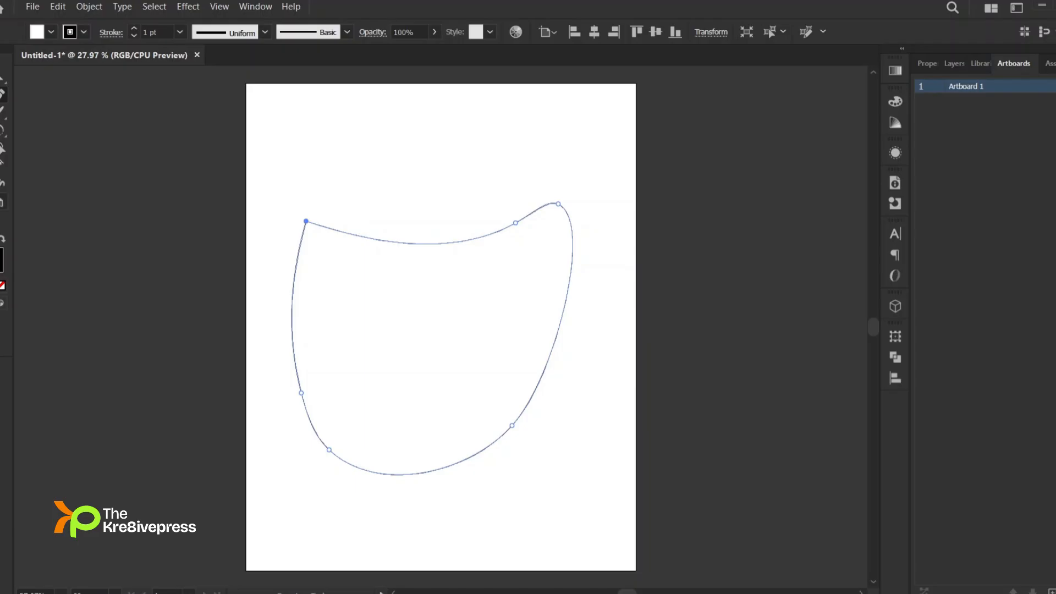
{"action": "key", "text": "ctrl+z"}
{"action": "key", "text": "ctrl+z"}
{"action": "key", "text": "ctrl+z"}
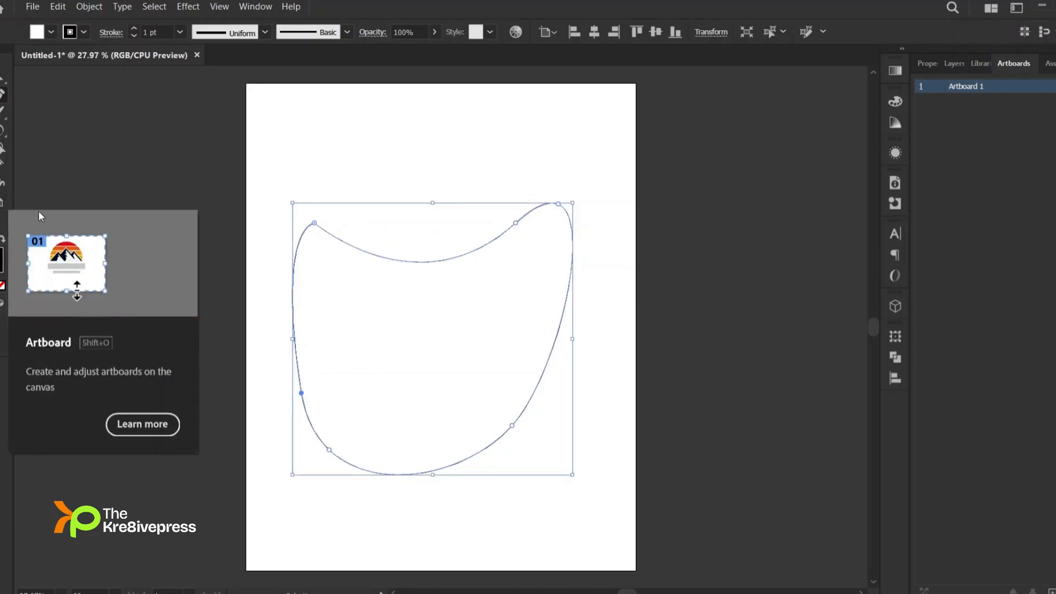
Step: Try a short curved path with two anchors above the closed shape, and undo it
{"action": "left_click", "coordinate": [327, 136]}
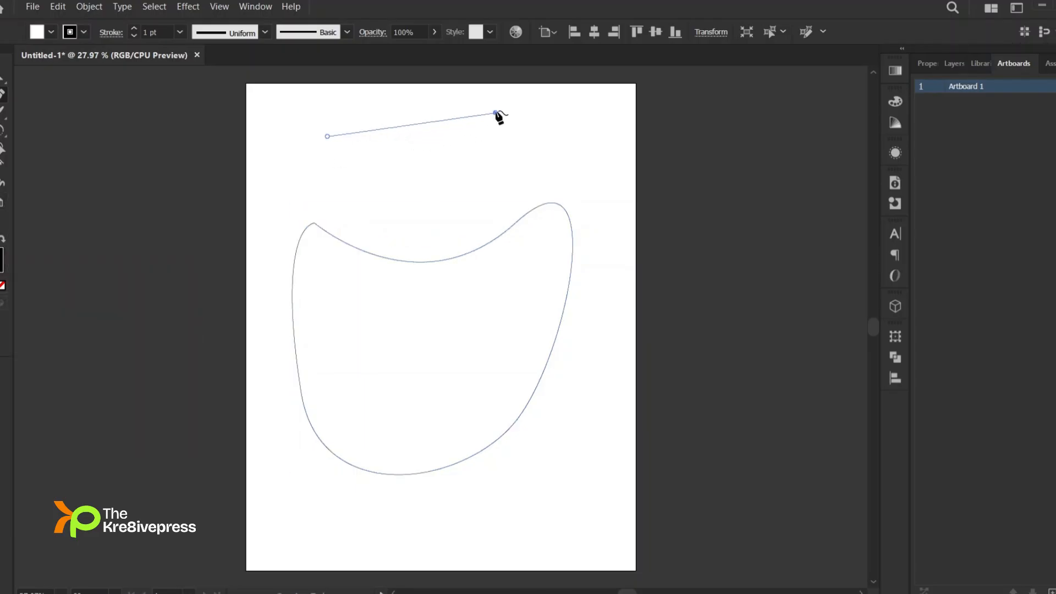
{"action": "left_click", "coordinate": [491, 131]}
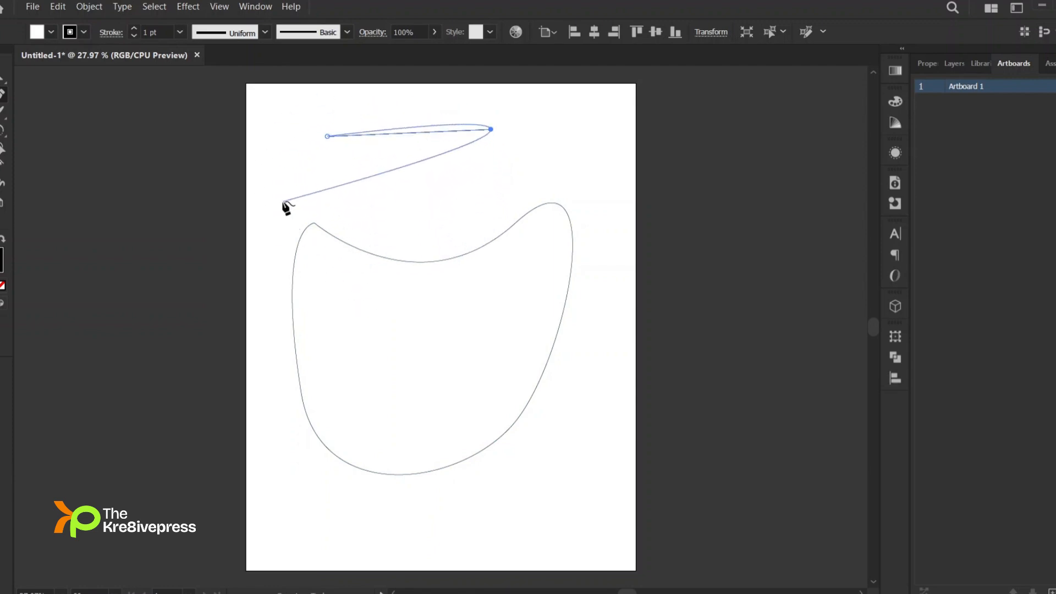
{"action": "key", "text": "ctrl+z"}
{"action": "key", "text": "ctrl+z"}
{"action": "key", "text": "ctrl+z"}
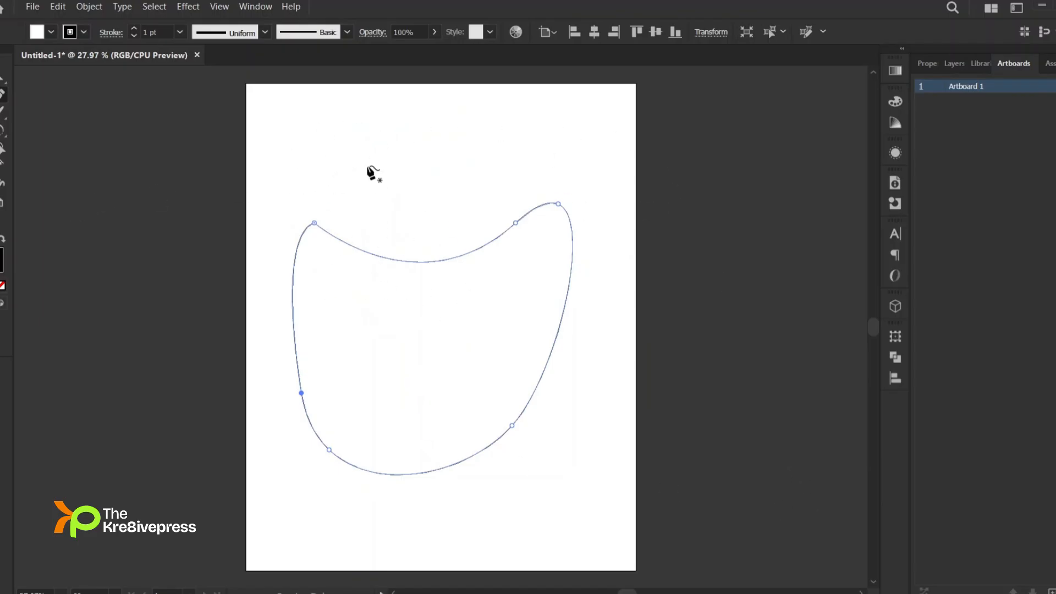
Step: Draw a closed rounded shape through four anchors above the large shape with the Curvature tool
{"action": "left_click", "coordinate": [364, 131]}
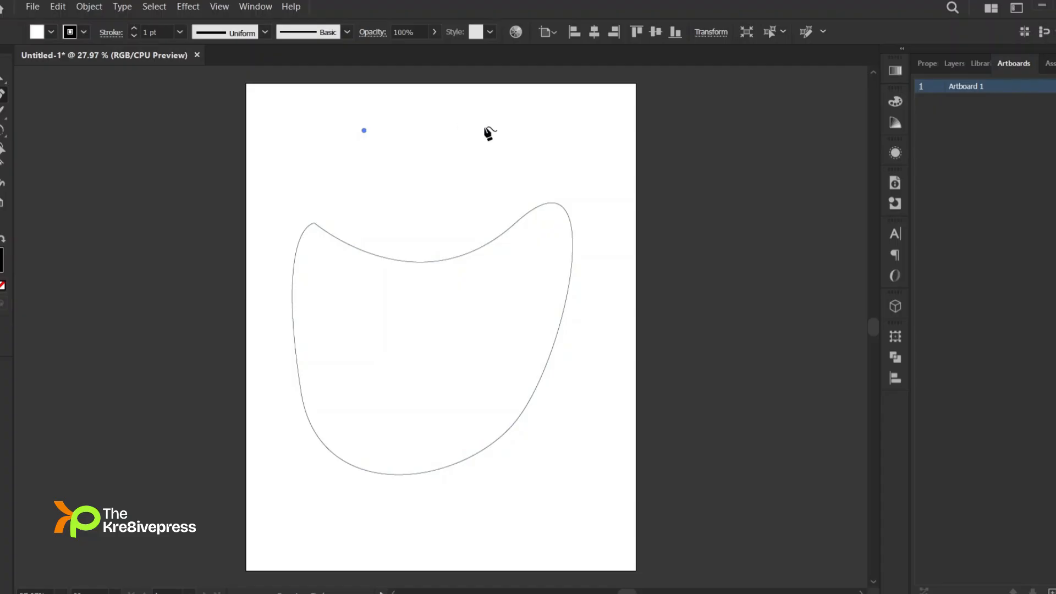
{"action": "left_click", "coordinate": [514, 159]}
{"action": "left_click_drag", "start_coordinate": [514, 166], "coordinate": [503, 224]}
{"action": "key", "text": "ctrl+z"}
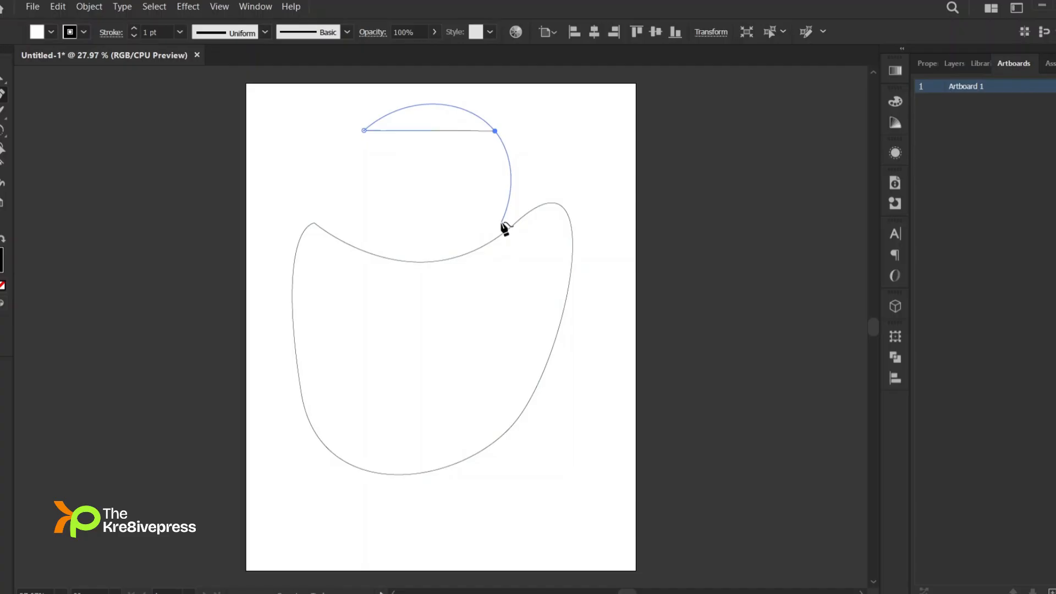
{"action": "left_click", "coordinate": [501, 222]}
{"action": "left_click", "coordinate": [364, 131]}
{"action": "key", "text": "v"}
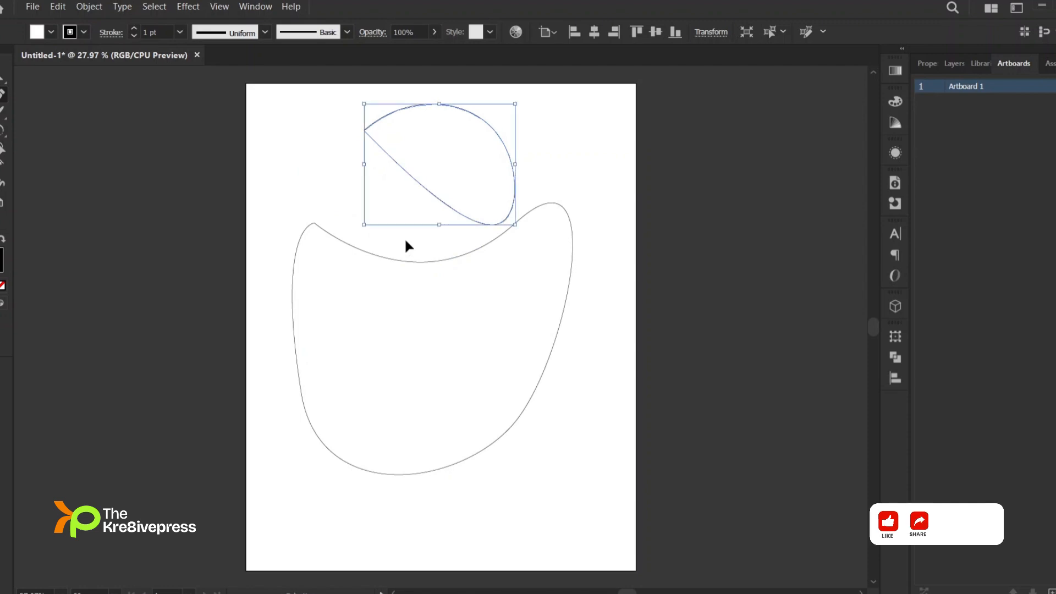
{"action": "key", "text": "ctrl+z"}
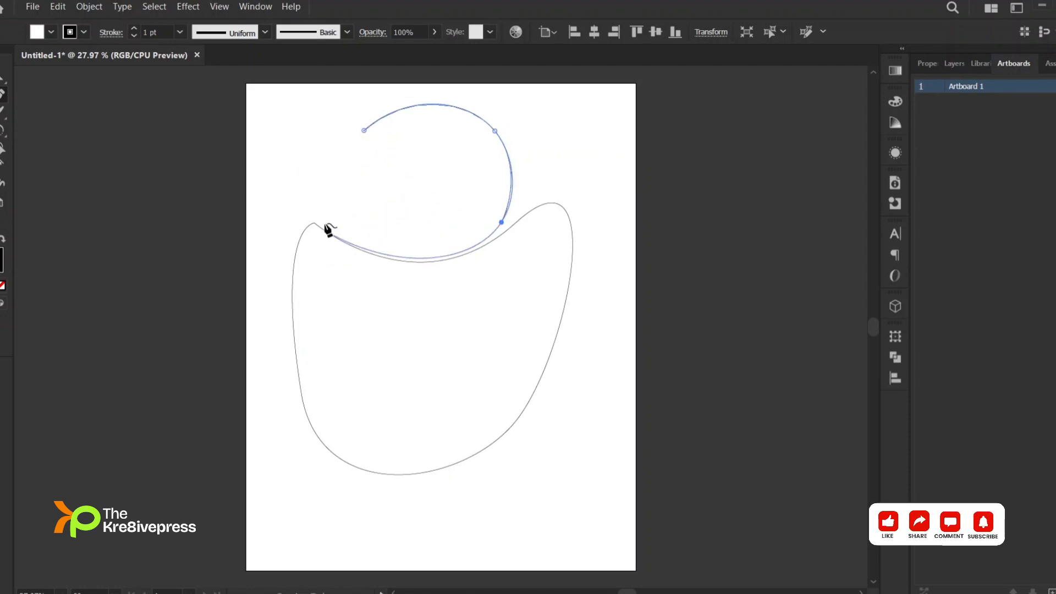
{"action": "left_click", "coordinate": [325, 213]}
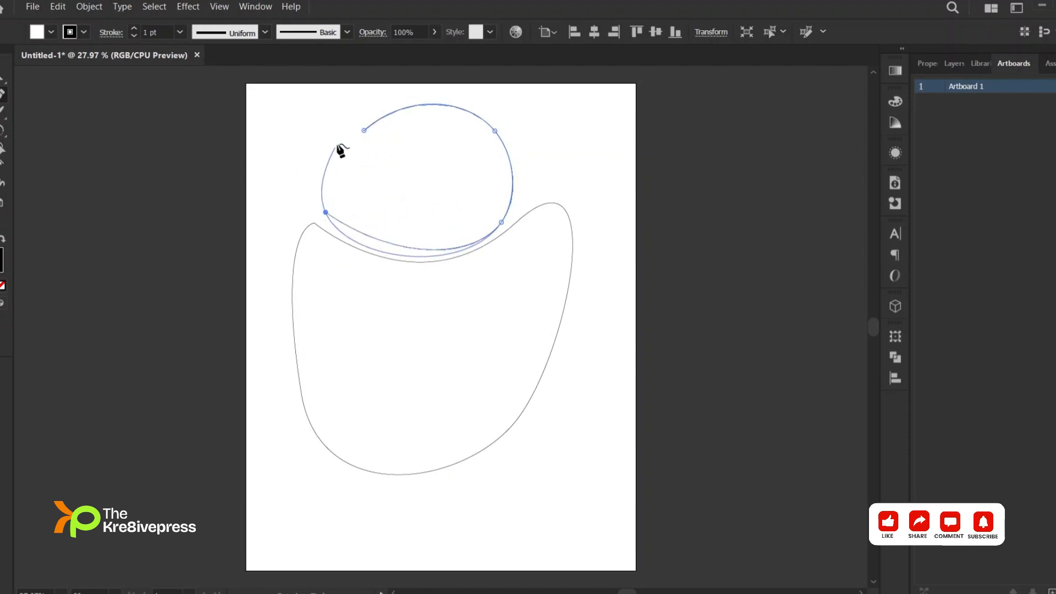
{"action": "left_click", "coordinate": [364, 130]}
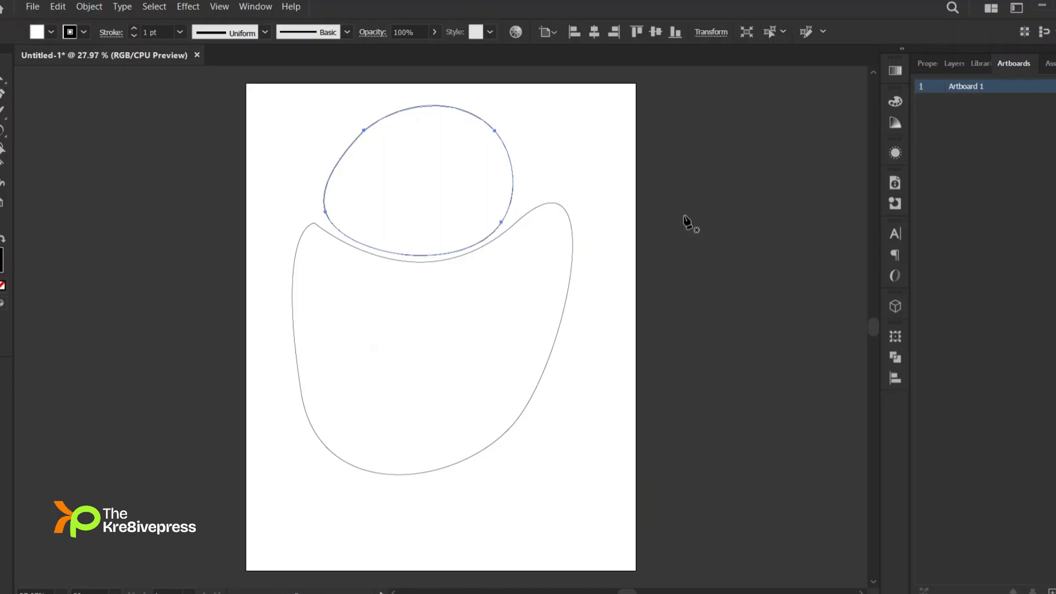
Step: Delete all the paths to clear the artboard
{"action": "left_click", "coordinate": [685, 215]}
{"action": "key", "text": "v"}
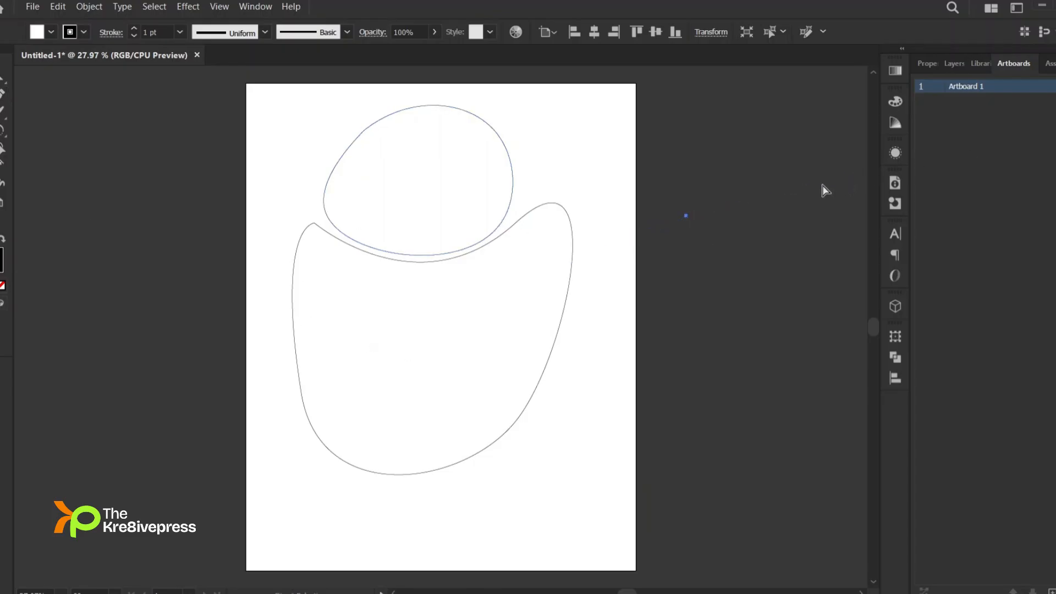
{"action": "key", "text": "ctrl+a"}
{"action": "key", "text": "Delete"}
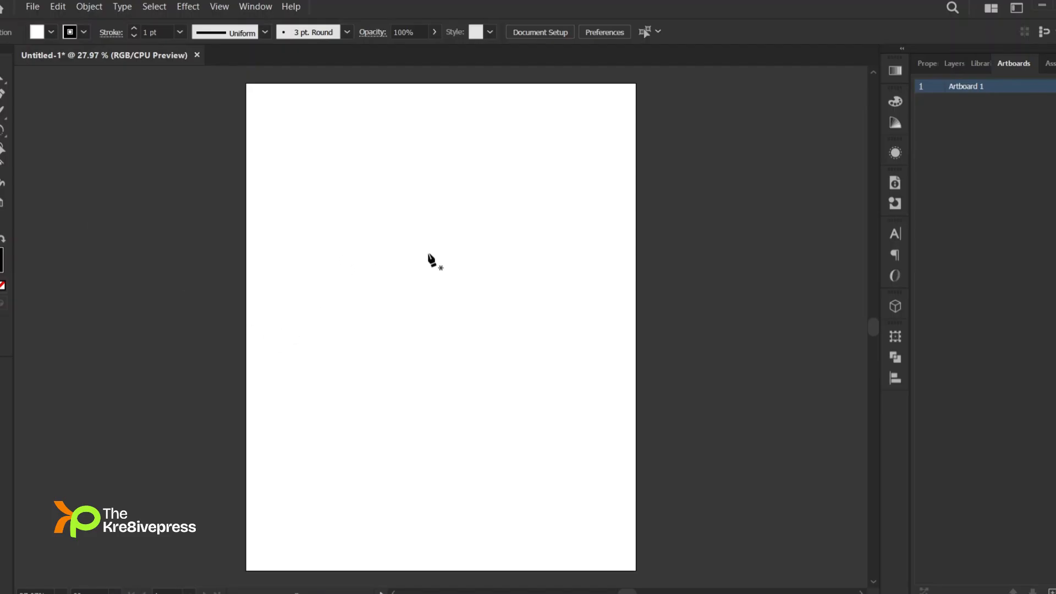
Step: Draw a bowl-shaped curve with the Pen tool through three anchors, its level ends about 716 px apart and its lowest anchor about 313 px below
{"action": "scroll", "coordinate": [22, 139], "scroll_direction": "down", "scroll_amount": 1}
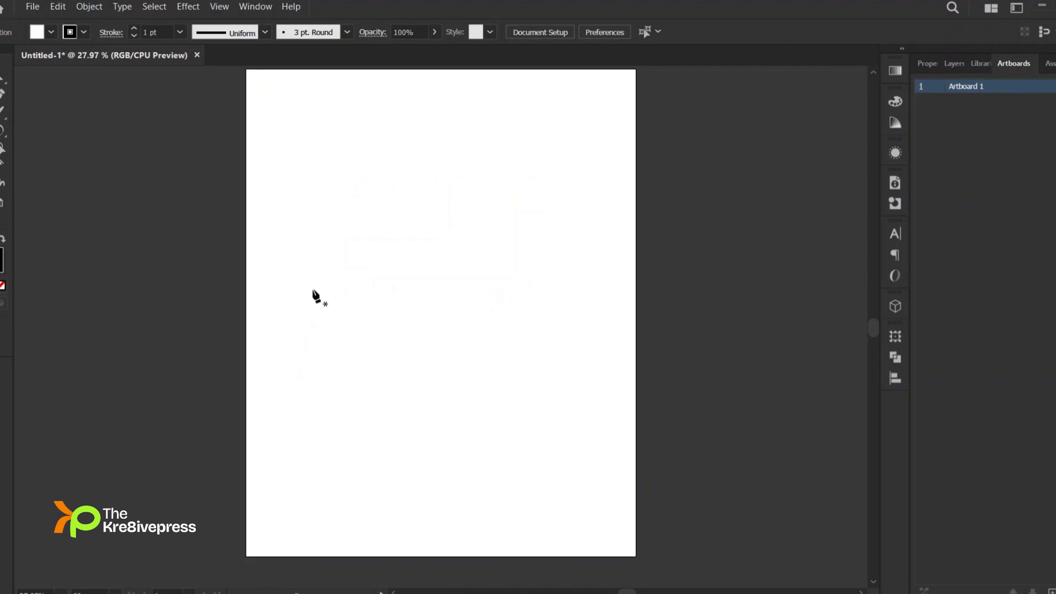
{"action": "left_click", "coordinate": [311, 275]}
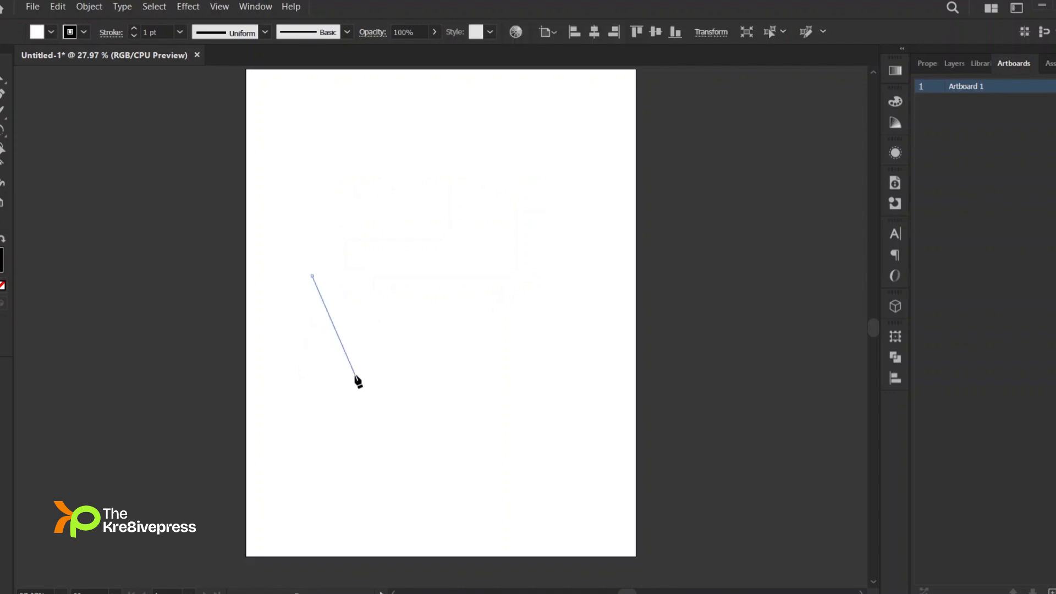
{"action": "left_click_drag", "start_coordinate": [417, 389], "coordinate": [500, 399]}
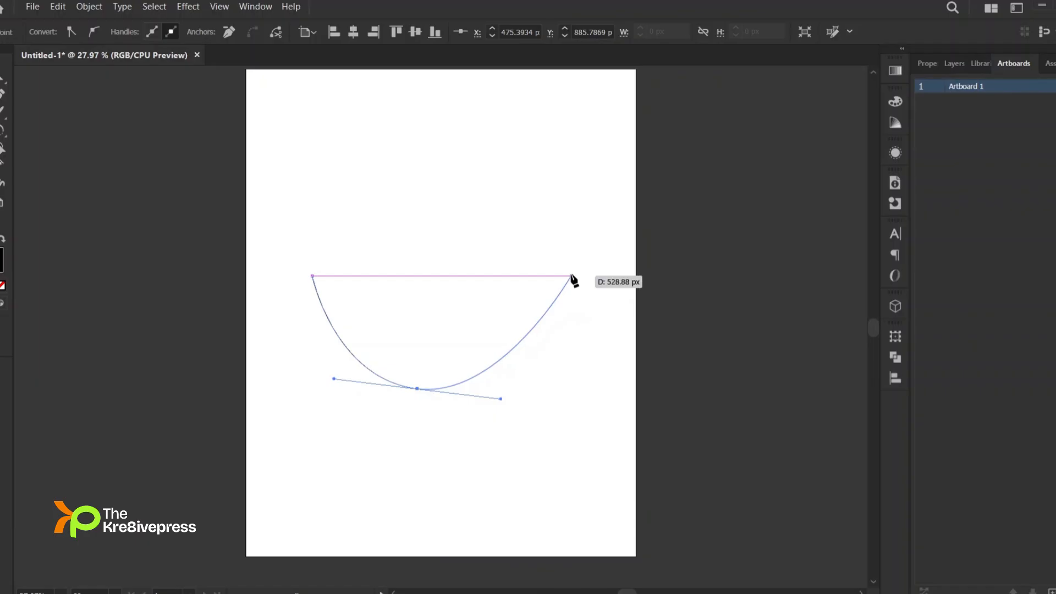
{"action": "left_click_drag", "start_coordinate": [571, 275], "coordinate": [581, 208]}
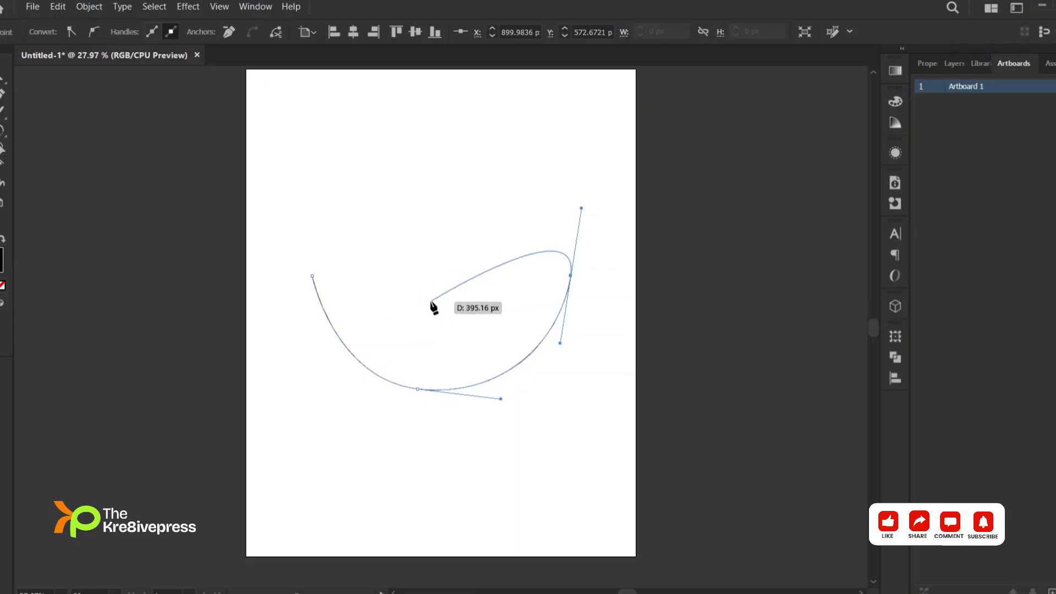
Step: Remove the outgoing handle from the curve's right end anchor and close the bowl with a straight top edge
{"action": "key", "text": "Escape"}
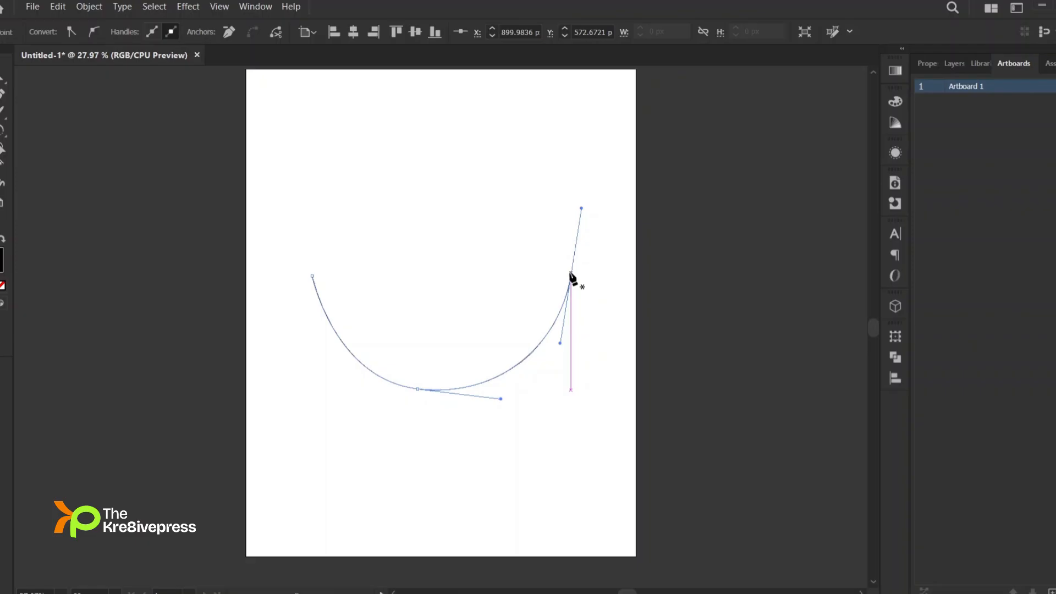
{"action": "left_click", "coordinate": [571, 275]}
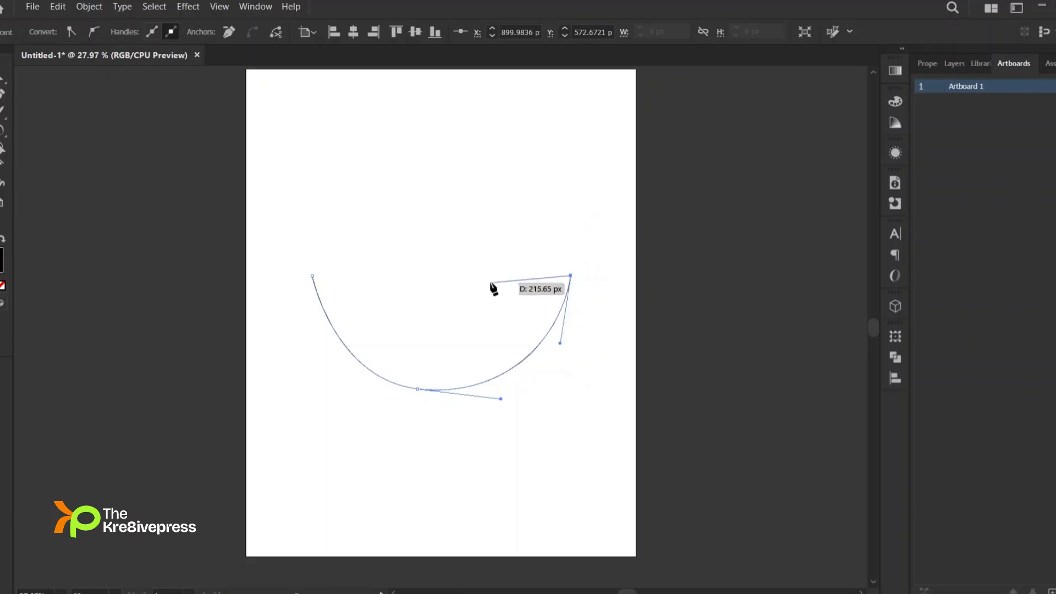
{"action": "left_click", "coordinate": [312, 277]}
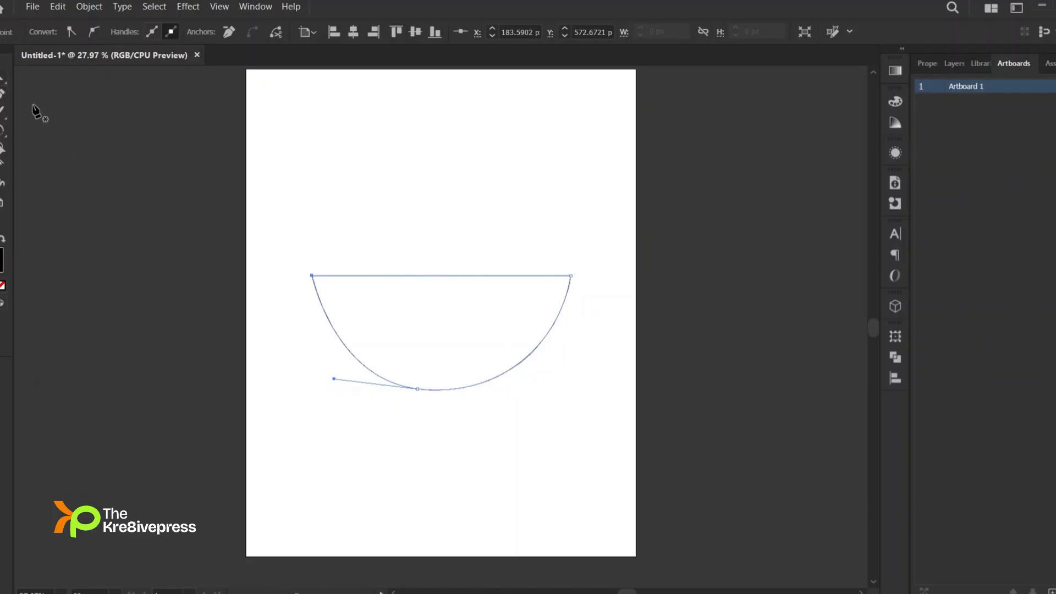
Step: Lengthen the right handle of the bowl's bottom anchor to even out the curve, and deselect the shape
{"action": "key", "text": "a"}
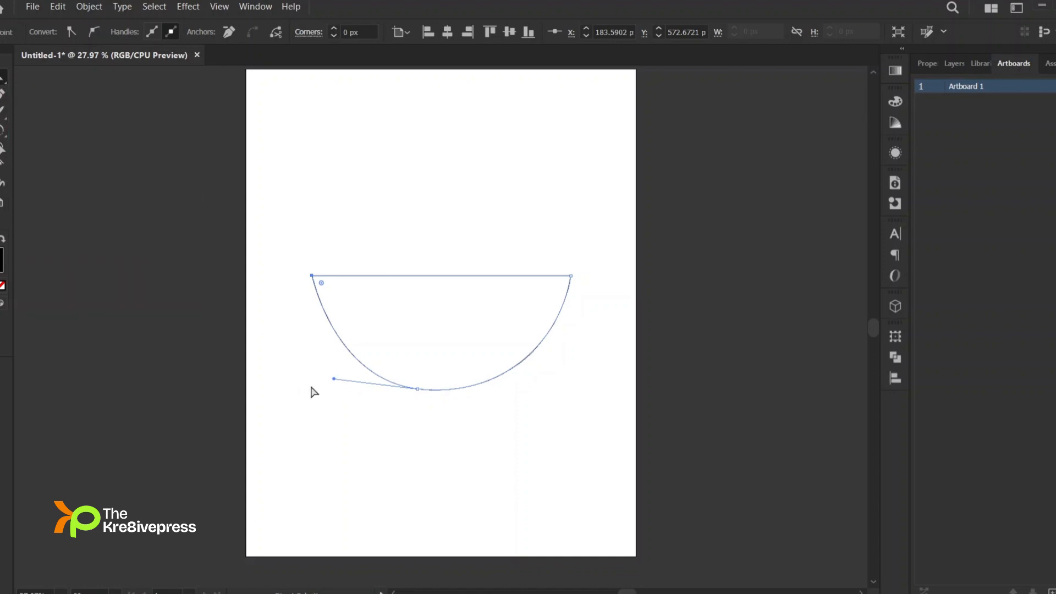
{"action": "left_click", "coordinate": [418, 390]}
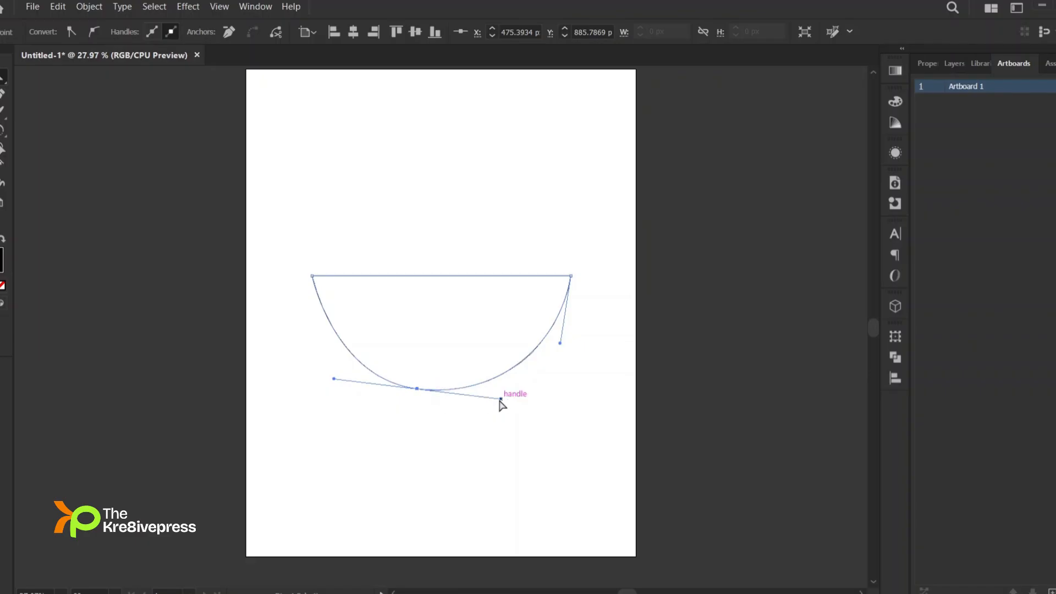
{"action": "left_click_drag", "start_coordinate": [500, 399], "coordinate": [523, 401]}
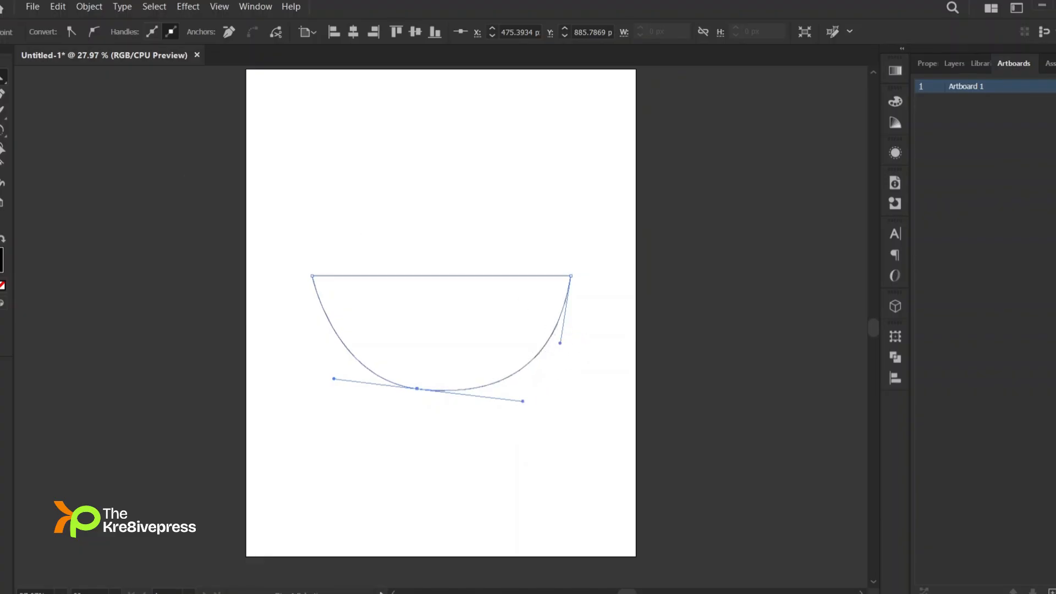
{"action": "key", "text": "v"}
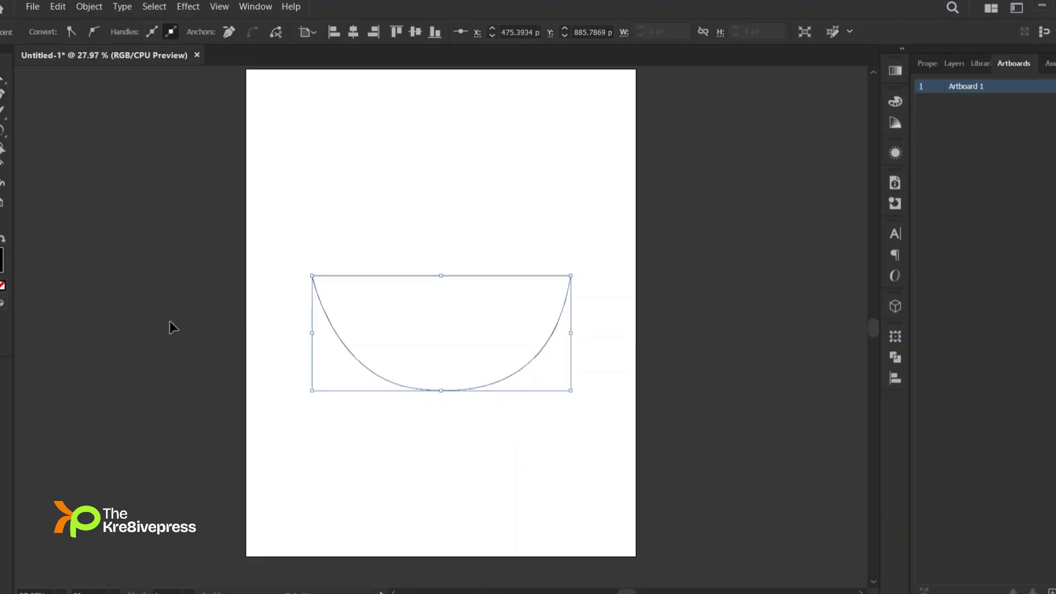
{"action": "left_click", "coordinate": [169, 321]}
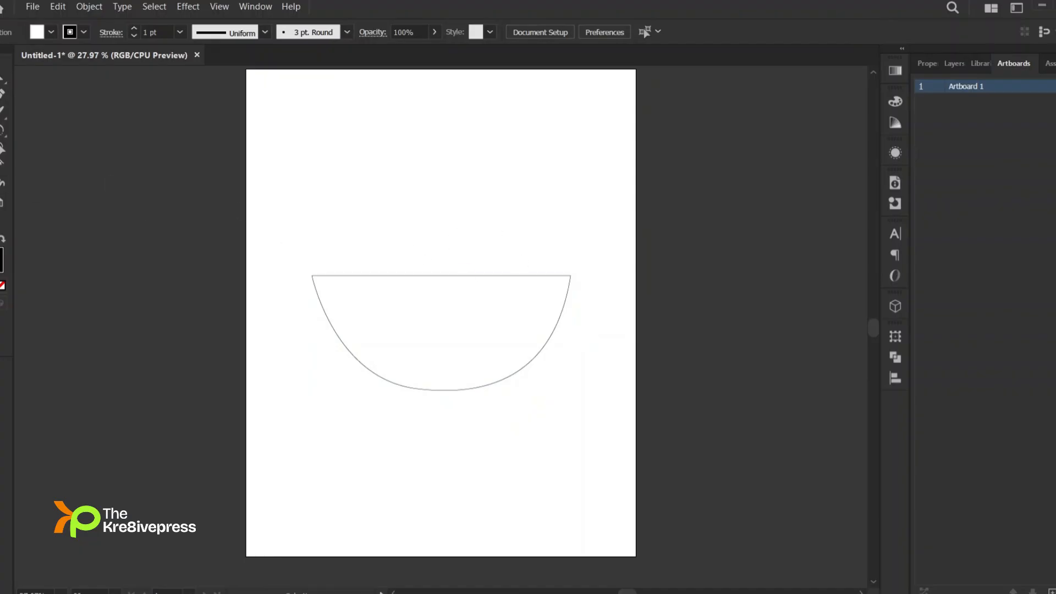
Step: Draw a flat ellipse across the bowl's top edge, about as wide as the bowl
{"action": "right_click", "coordinate": [1, 111]}
{"action": "left_click", "coordinate": [17, 135]}
{"action": "left_click_drag", "start_coordinate": [311, 268], "coordinate": [572, 305]}
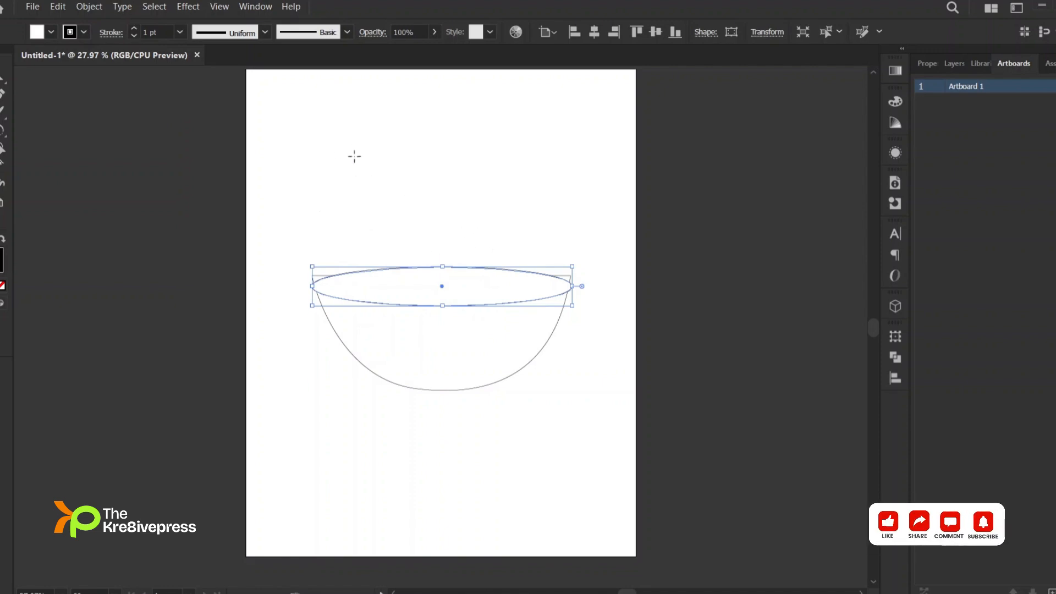
Step: Draw a perfect circle above the bowl as a trial and delete it
{"action": "left_click_drag", "start_coordinate": [341, 135], "coordinate": [484, 237]}
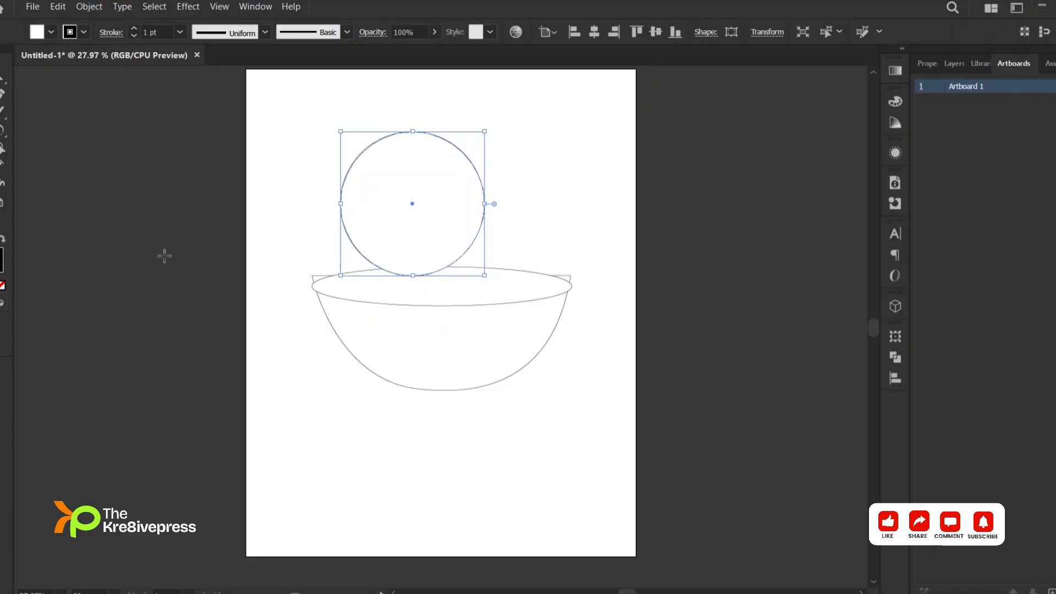
{"action": "left_click", "coordinate": [1, 80]}
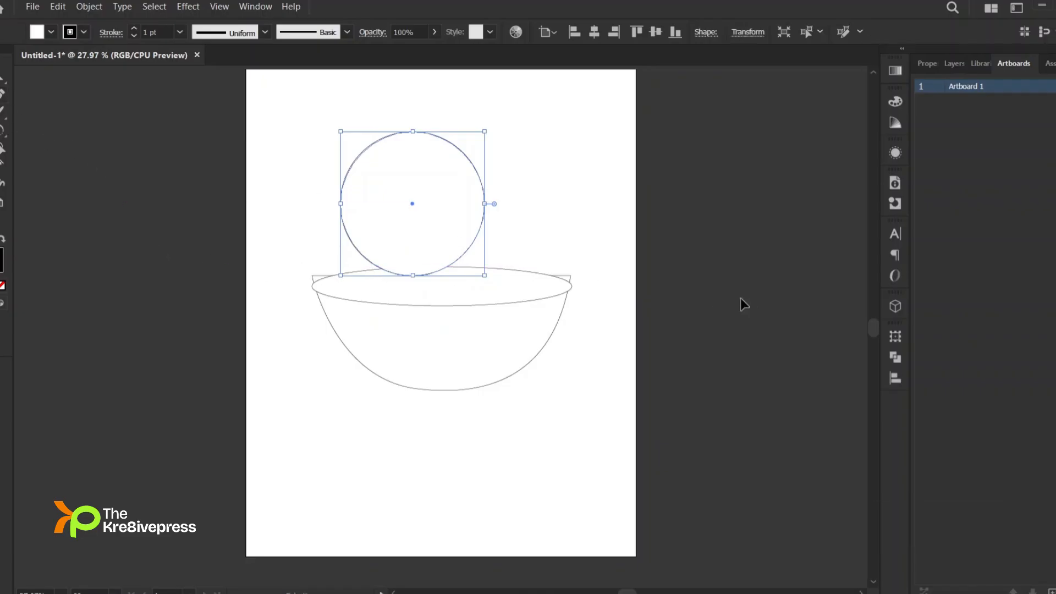
{"action": "key", "text": "Delete"}
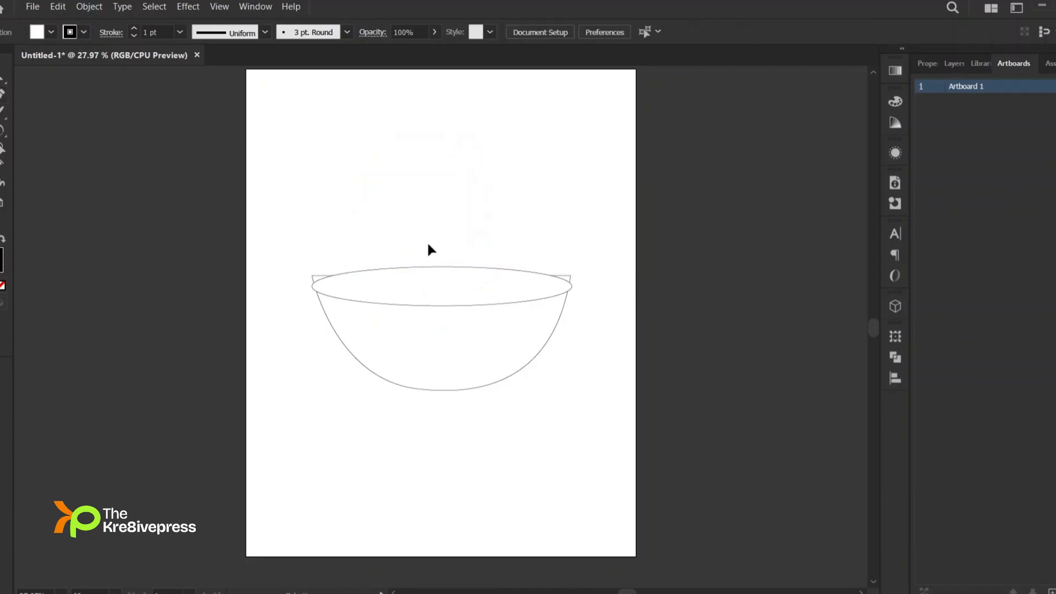
Step: Move the flat ellipse up so its side points meet the bowl's upper corners
{"action": "left_click", "coordinate": [338, 275]}
{"action": "left_click_drag", "start_coordinate": [389, 282], "coordinate": [393, 271]}
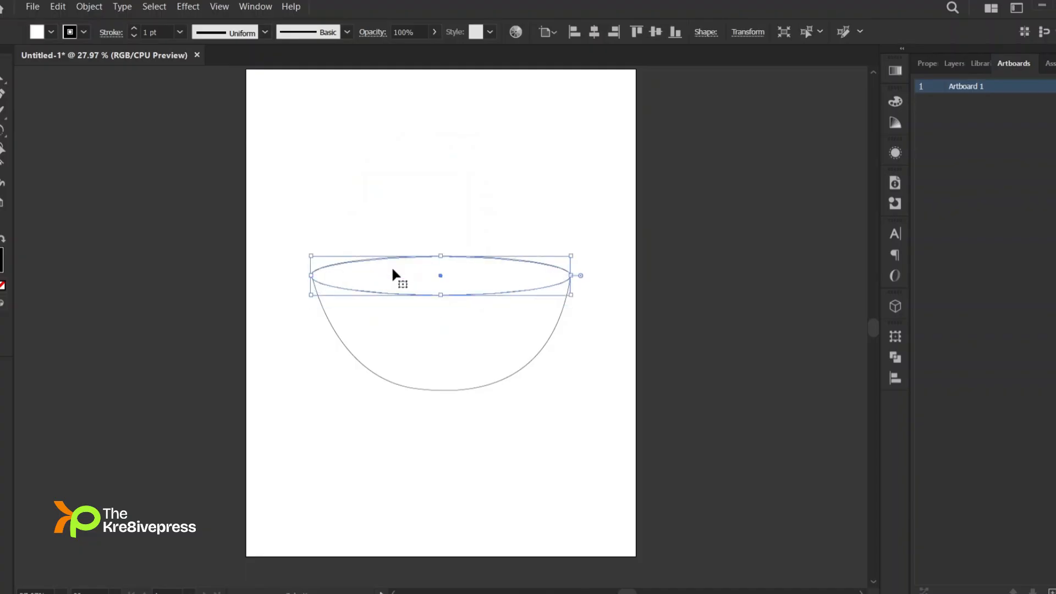
Step: Nudge the rim ellipse slightly right so its side points line up with the bowl's upper corners, and deselect it
{"action": "left_click", "coordinate": [589, 284]}
{"action": "scroll", "coordinate": [593, 311], "scroll_direction": "up", "scroll_amount": 1}
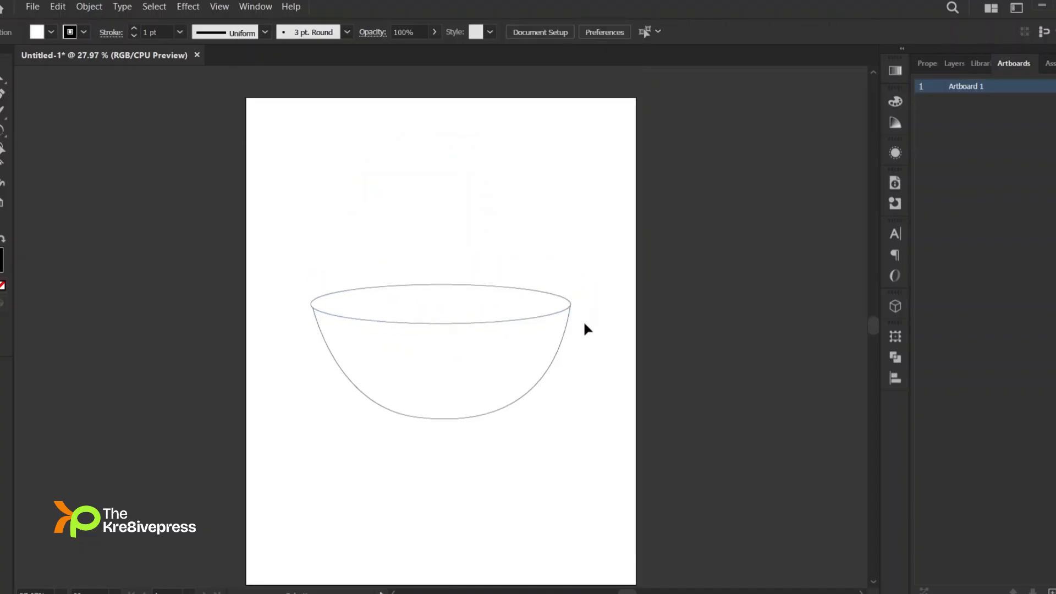
{"action": "key", "text": "ctrl+plus"}
{"action": "key", "text": "ctrl+plus"}
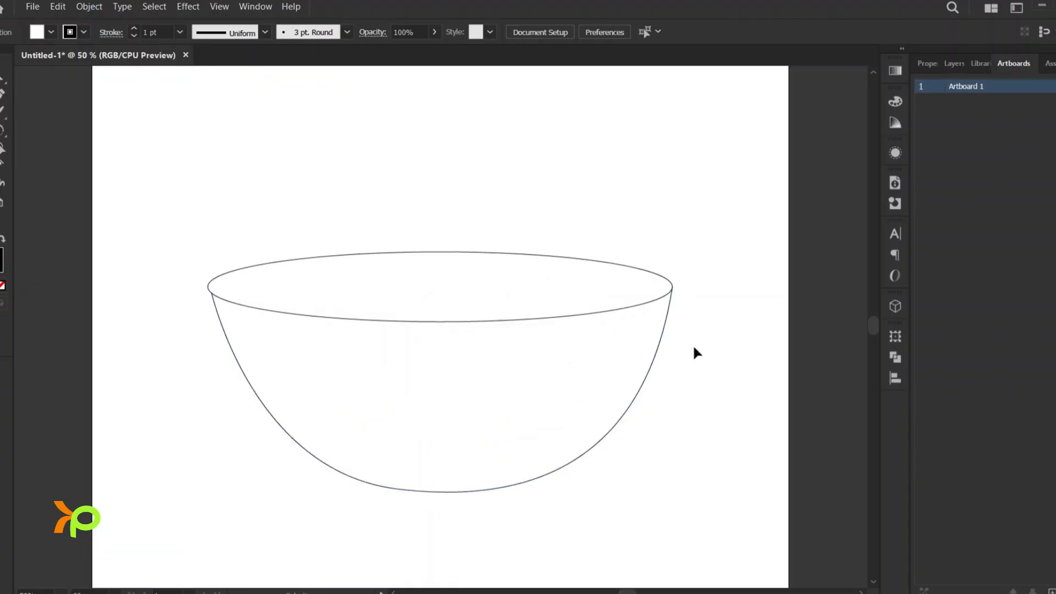
{"action": "left_click", "coordinate": [538, 312]}
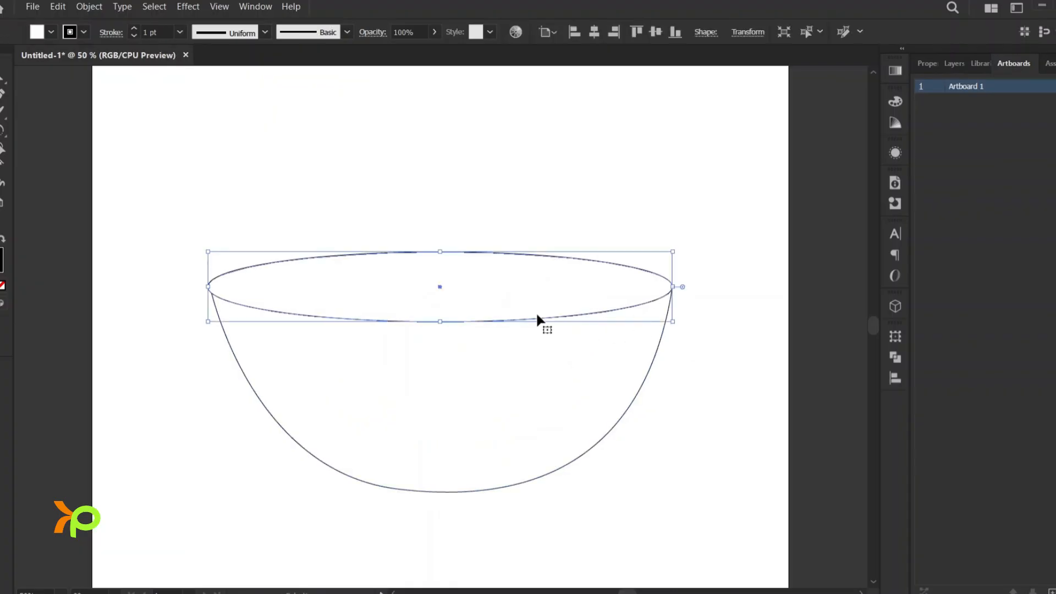
{"action": "left_click", "coordinate": [727, 308]}
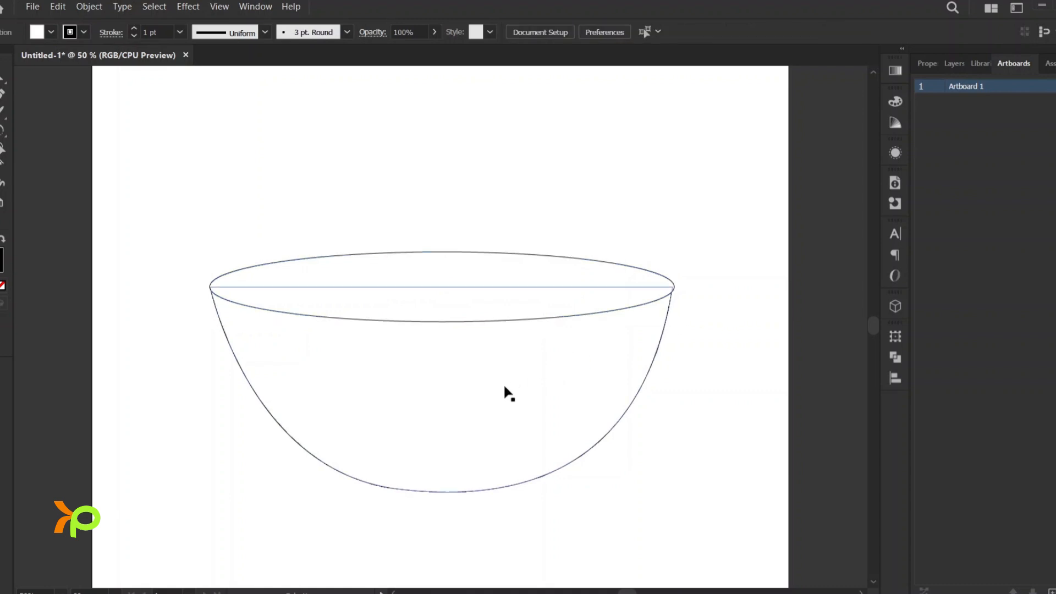
Step: Fill the bowl body with dark red c10202 and deselect it
{"action": "key", "text": "ctrl+minus"}
{"action": "key", "text": "ctrl+minus"}
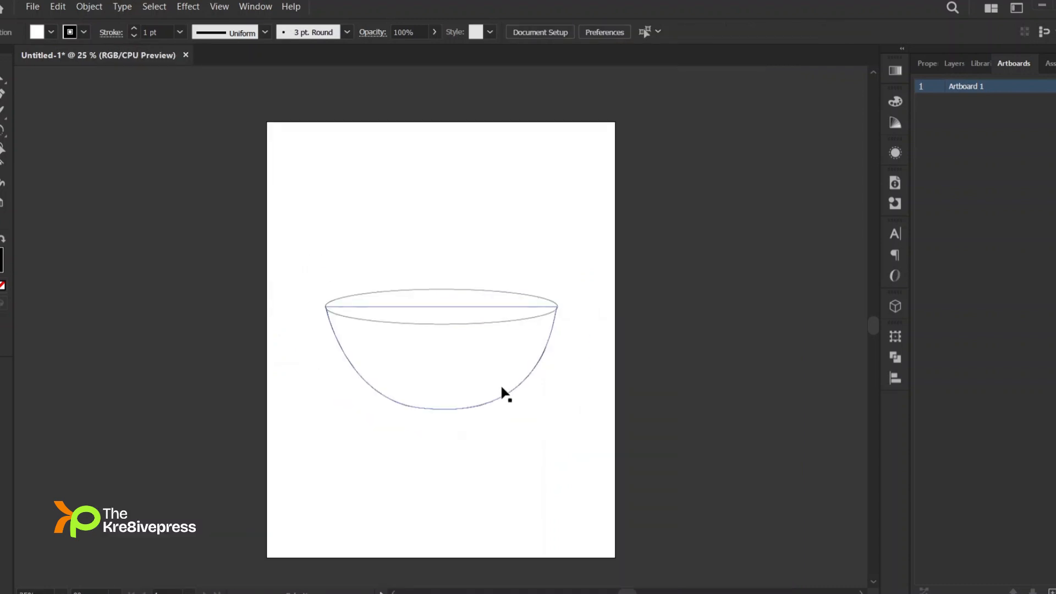
{"action": "left_click", "coordinate": [465, 365]}
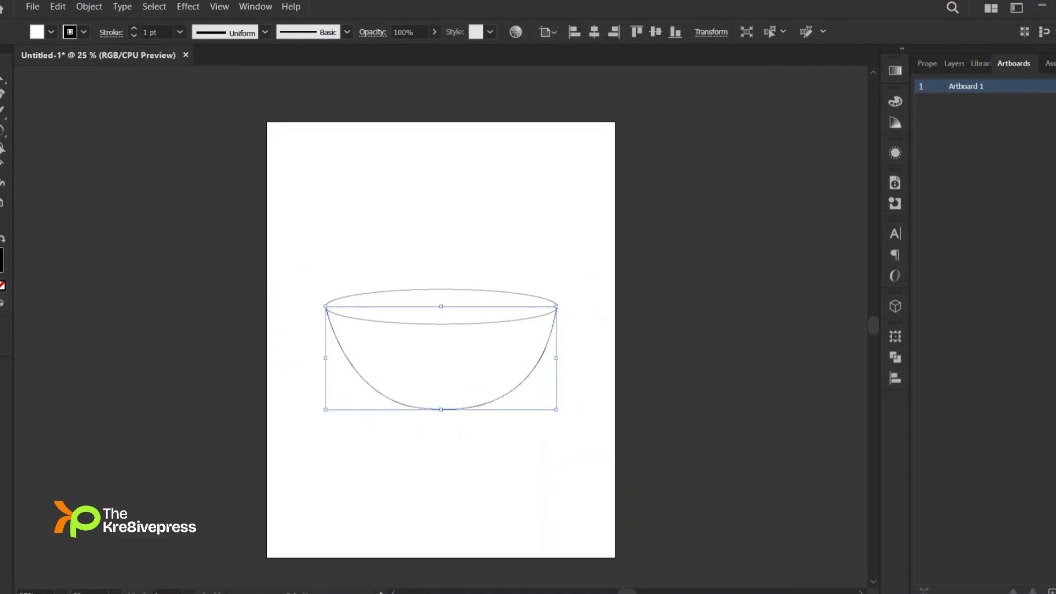
{"action": "double_click", "coordinate": [1, 256]}
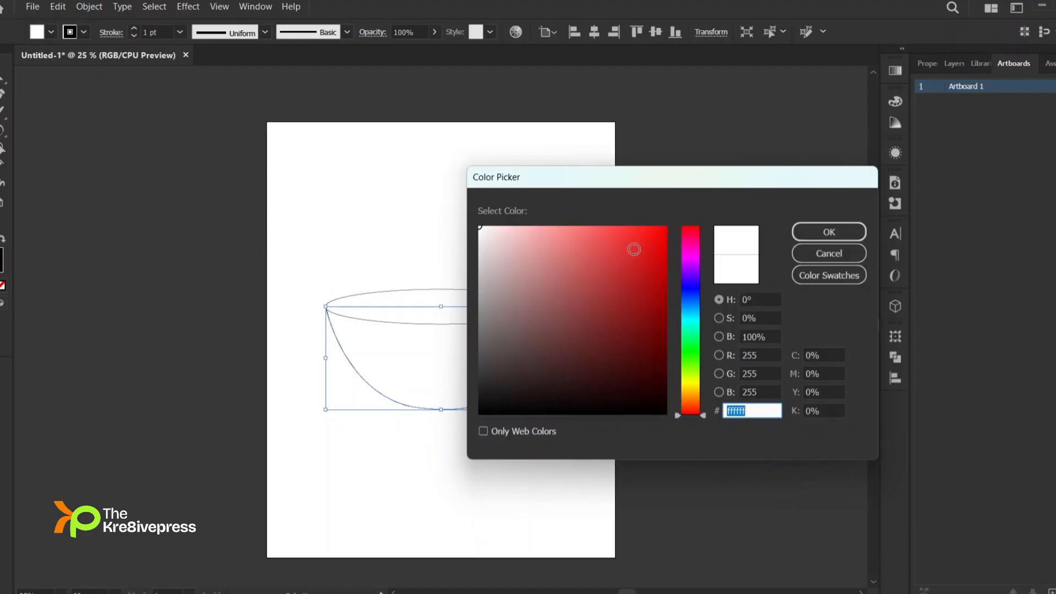
{"action": "left_click_drag", "start_coordinate": [644, 257], "coordinate": [662, 217]}
{"action": "left_click", "coordinate": [664, 271]}
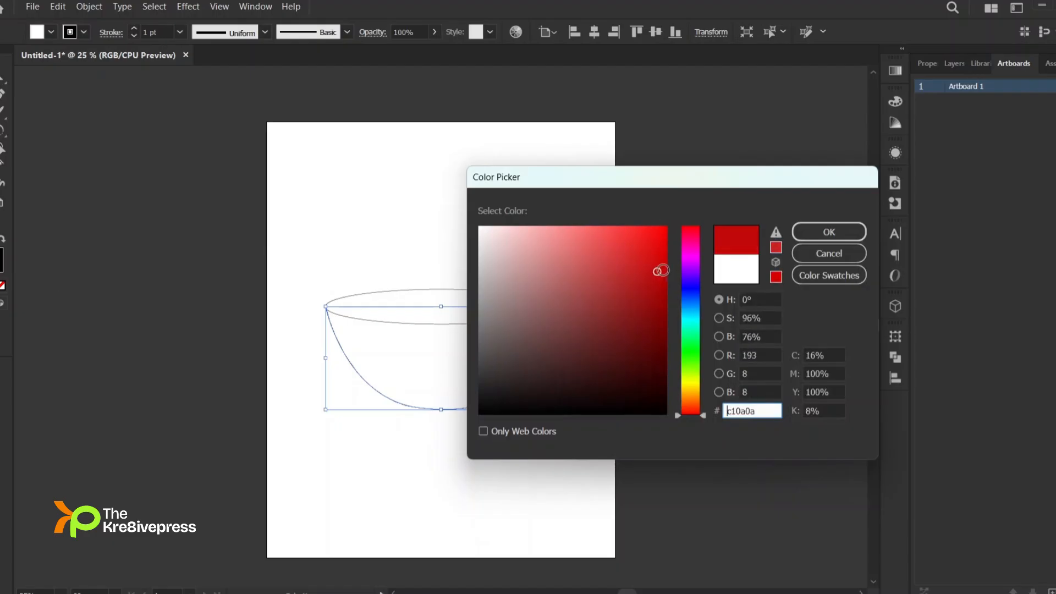
{"action": "left_click", "coordinate": [823, 232]}
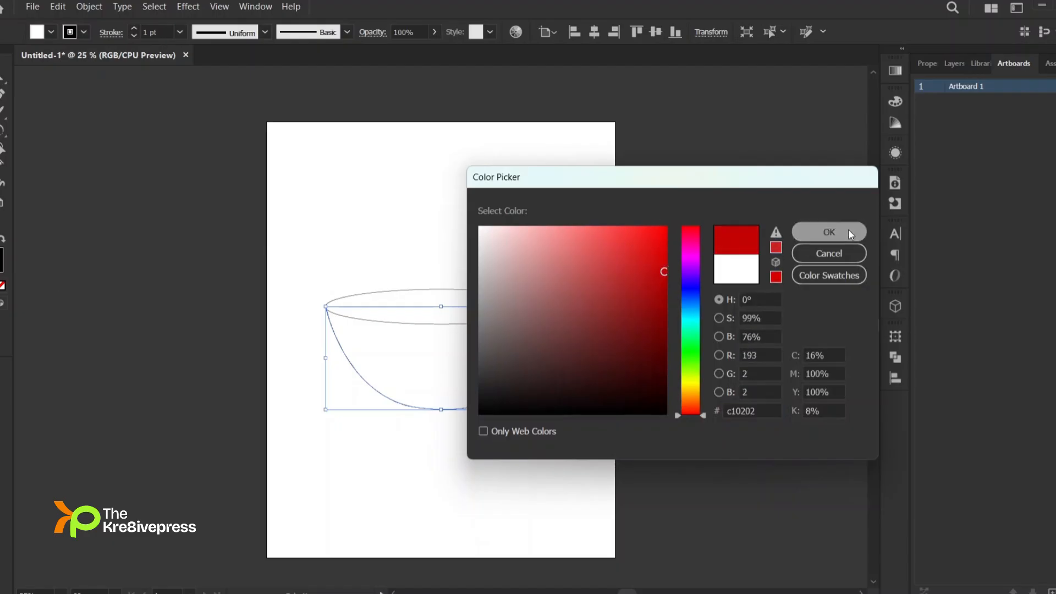
{"action": "left_click", "coordinate": [545, 297]}
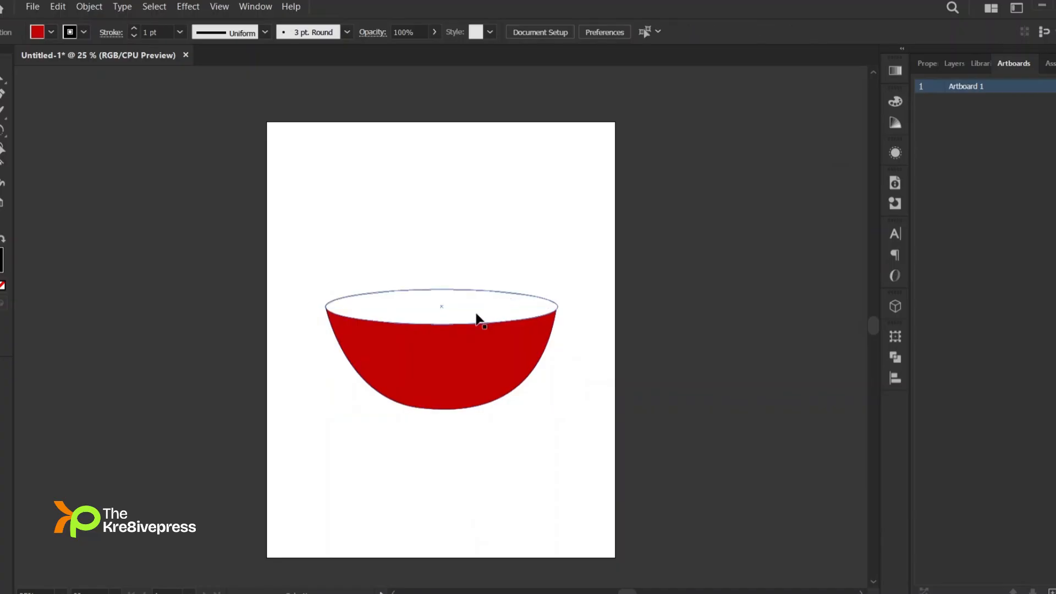
Step: Set the rim ellipse's stroke weight to 10 pt and deselect it
{"action": "left_click", "coordinate": [477, 314]}
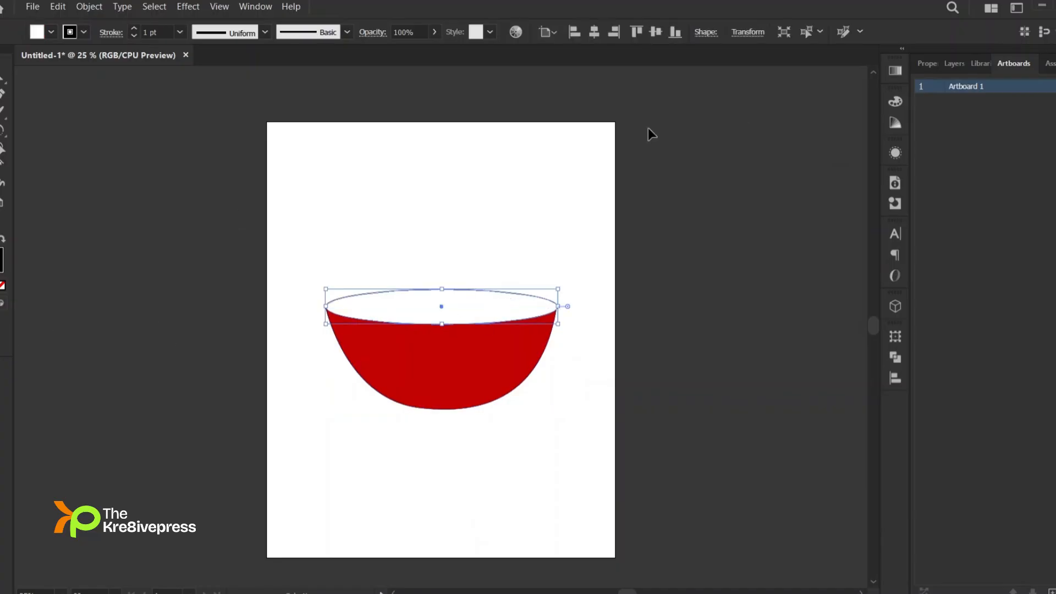
{"action": "left_click", "coordinate": [927, 64]}
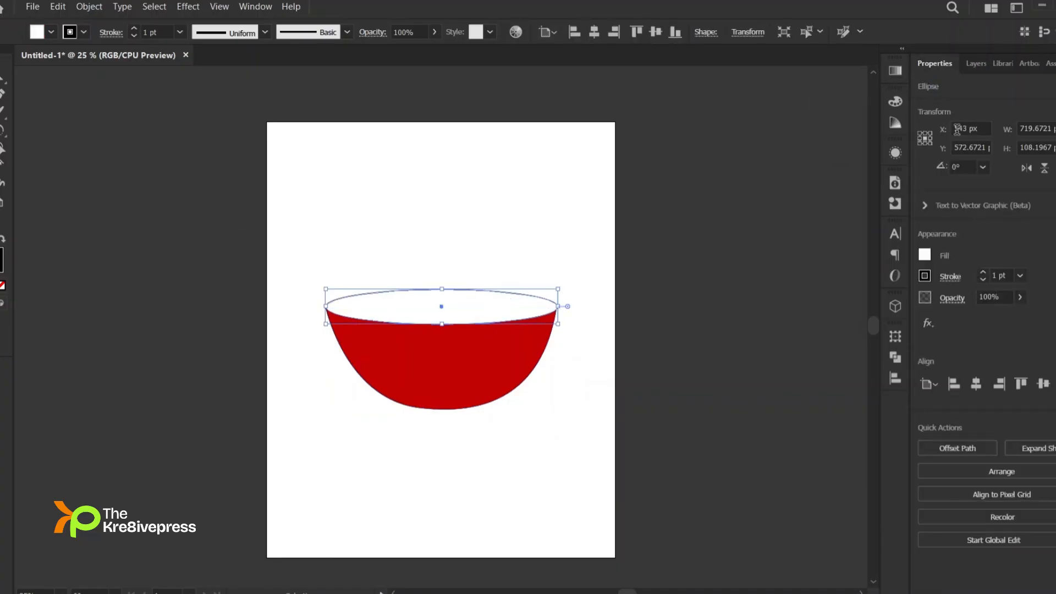
{"action": "left_click", "coordinate": [984, 272]}
{"action": "left_click", "coordinate": [983, 273]}
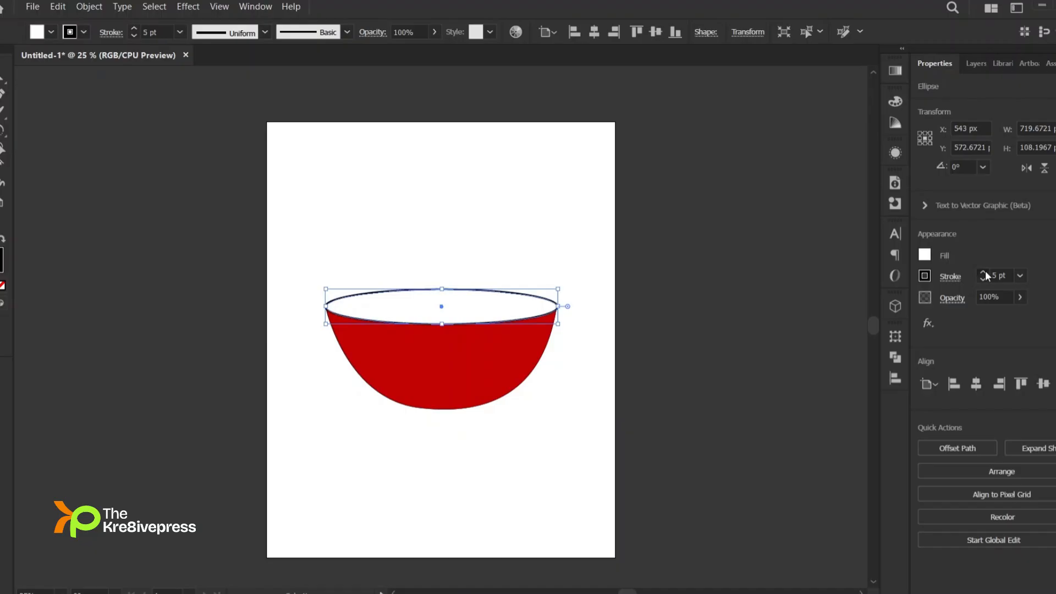
{"action": "left_click", "coordinate": [984, 272]}
{"action": "left_click", "coordinate": [749, 270]}
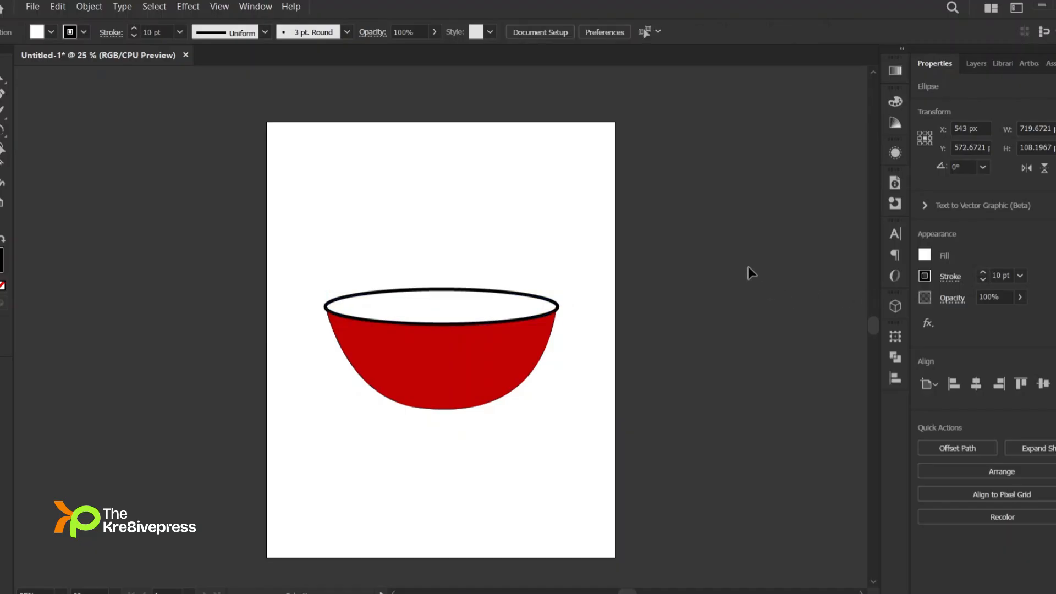
Step: Change the rim ellipse's stroke colour to light pink ffc0c0 and deselect it
{"action": "left_click", "coordinate": [525, 320]}
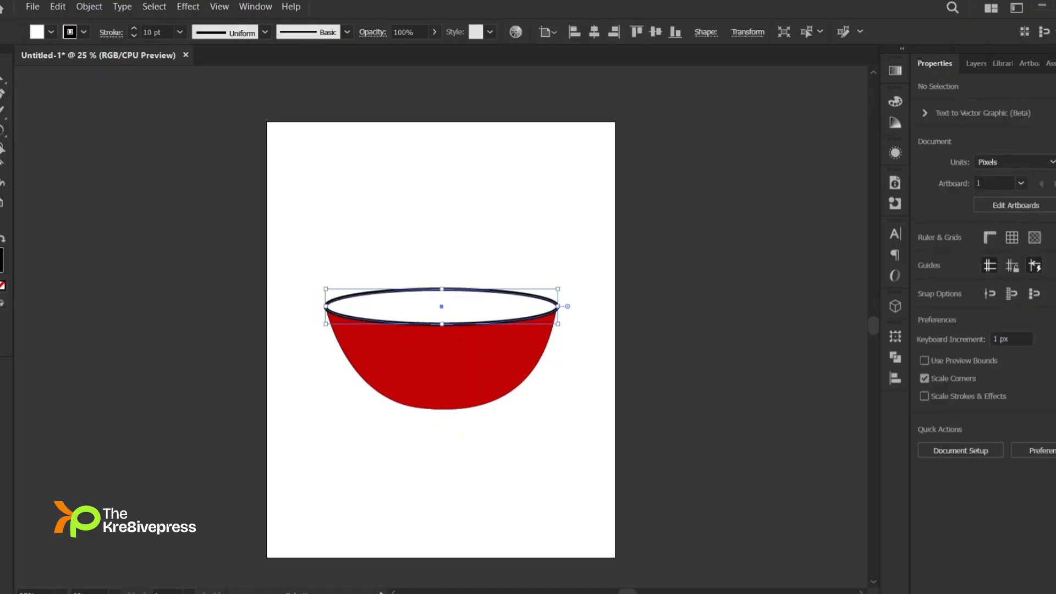
{"action": "key", "text": "F6"}
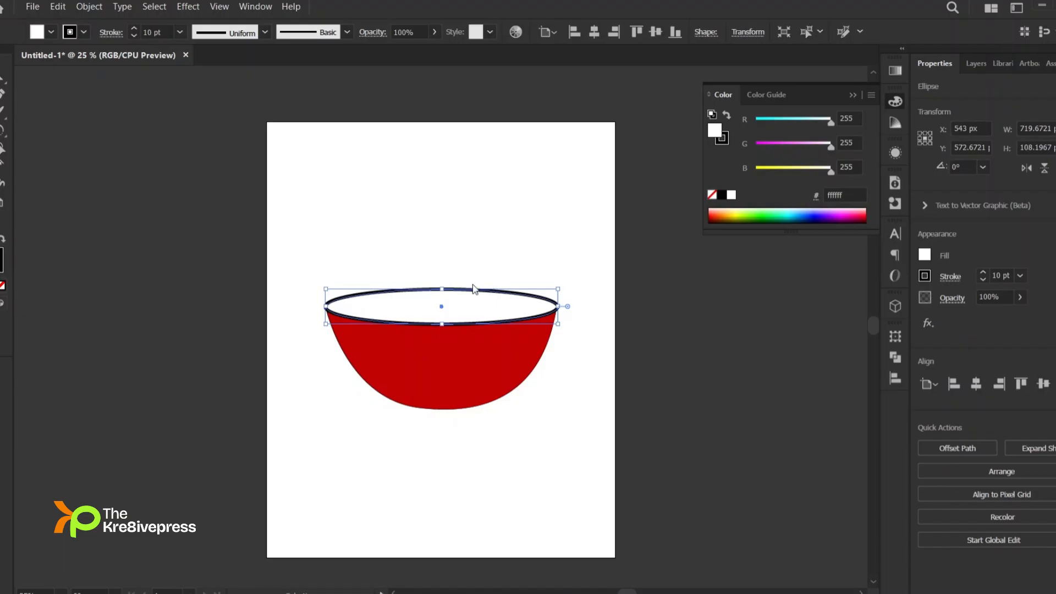
{"action": "double_click", "coordinate": [2, 261]}
{"action": "left_click_drag", "start_coordinate": [520, 242], "coordinate": [526, 223]}
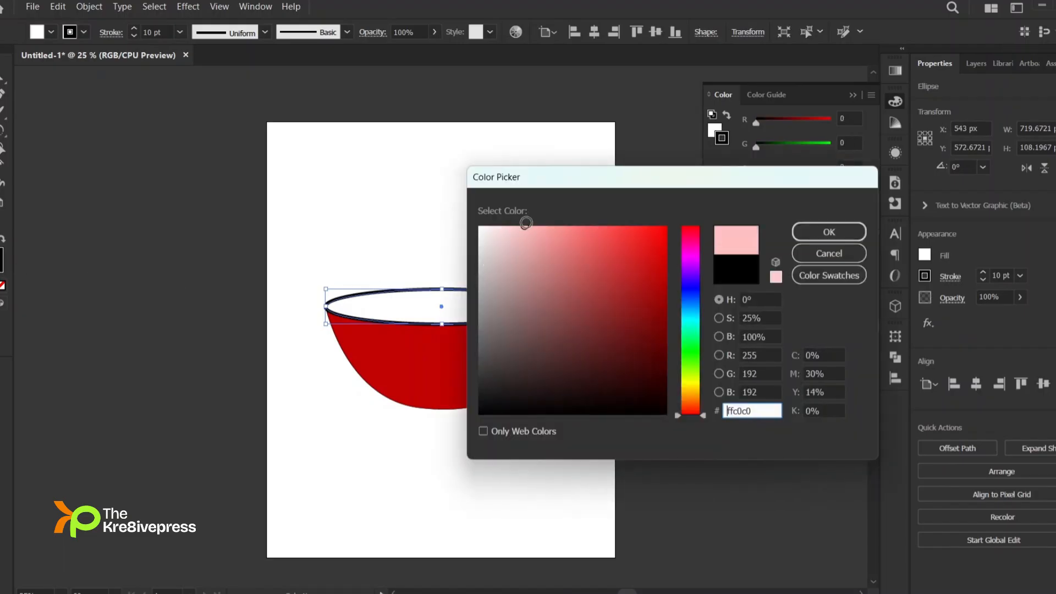
{"action": "left_click", "coordinate": [814, 228]}
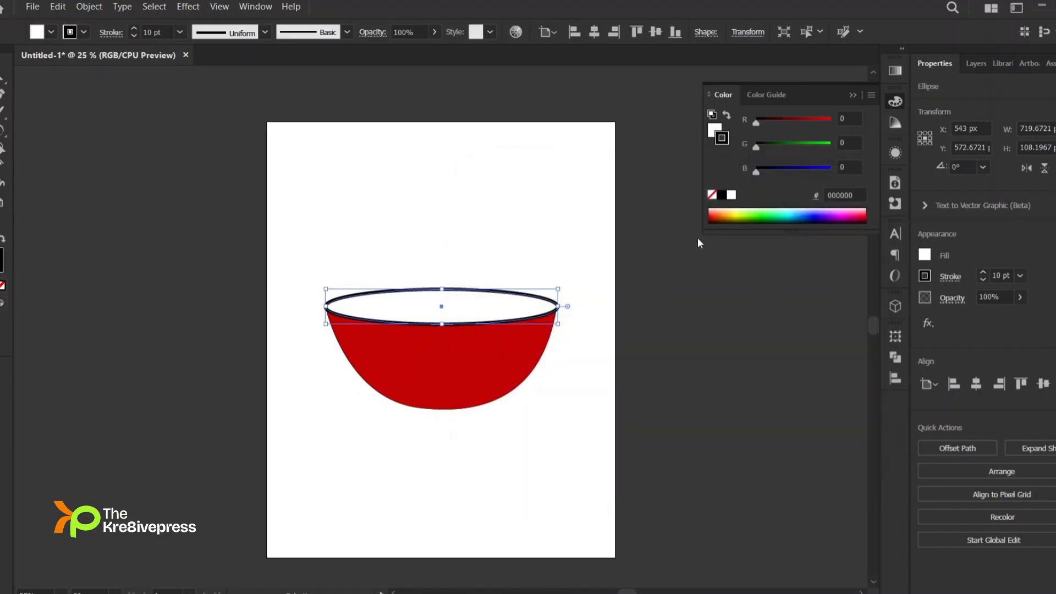
{"action": "left_click", "coordinate": [619, 243]}
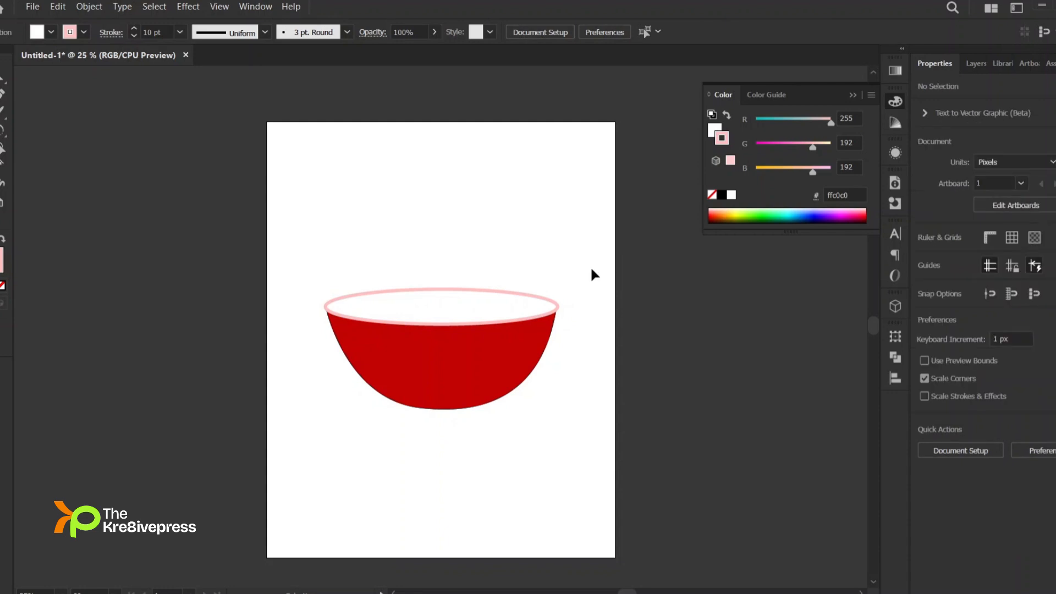
Step: Move the bowl and its rim together down to the lower part of the artboard, and deselect them
{"action": "scroll", "coordinate": [504, 292], "scroll_direction": "down", "scroll_amount": 1}
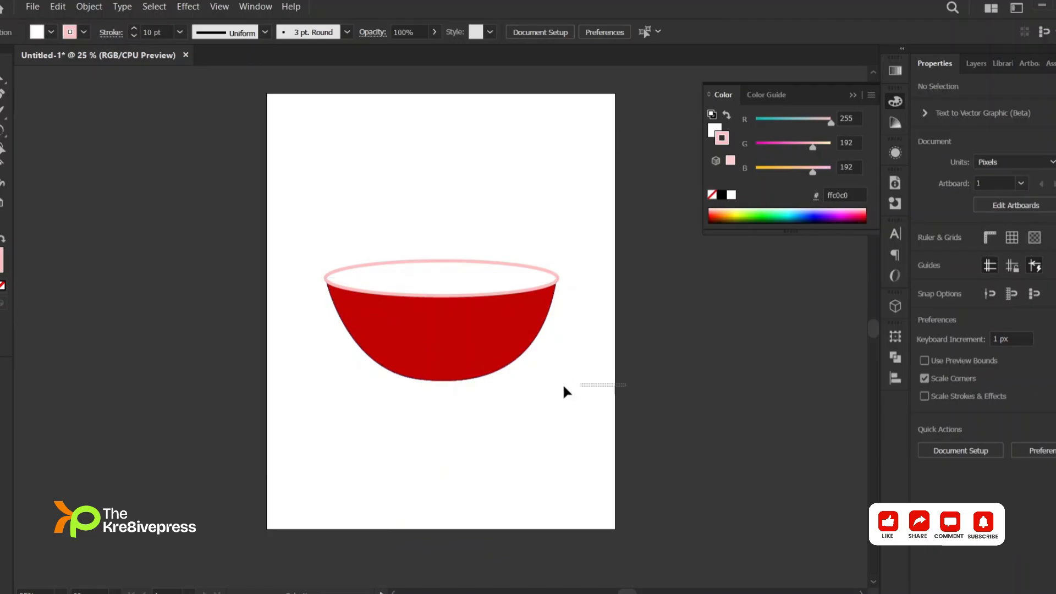
{"action": "left_click_drag", "start_coordinate": [564, 392], "coordinate": [334, 236]}
{"action": "left_click_drag", "start_coordinate": [470, 270], "coordinate": [466, 386]}
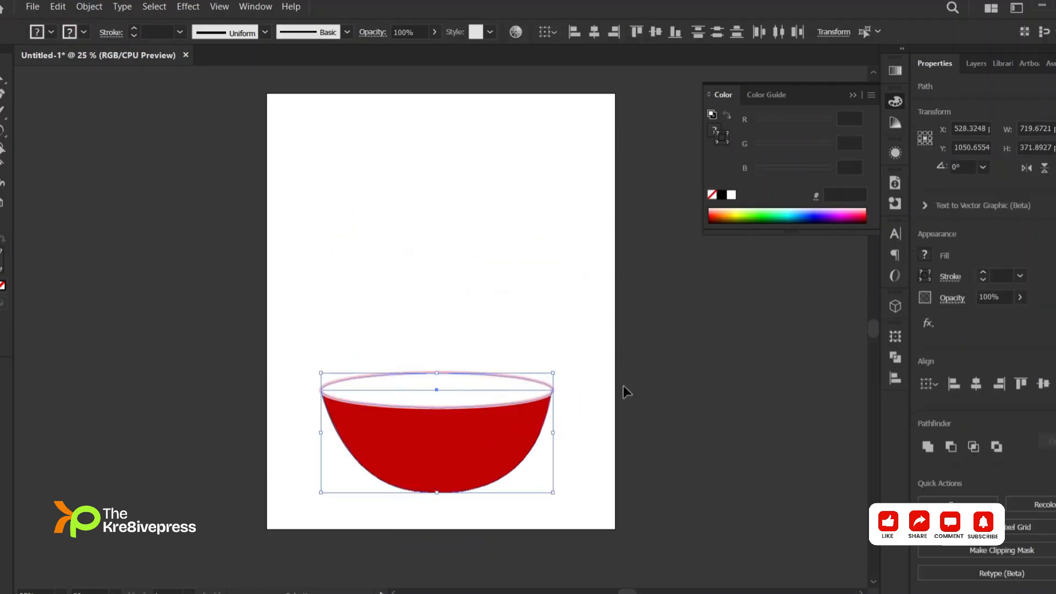
{"action": "left_click", "coordinate": [231, 358]}
{"action": "left_click_drag", "start_coordinate": [581, 458], "coordinate": [320, 353]}
{"action": "left_click", "coordinate": [603, 386]}
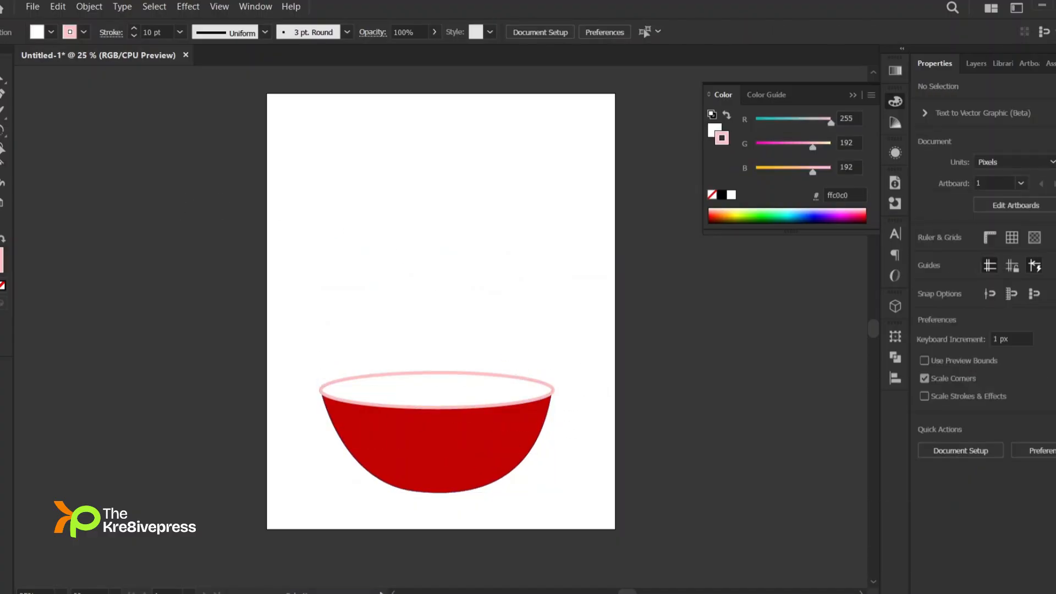
Step: Draw a closed, roughly circular four-point shape about 513 px wide and 479 px high above the bowl with the Curvature tool
{"action": "key", "text": "p"}
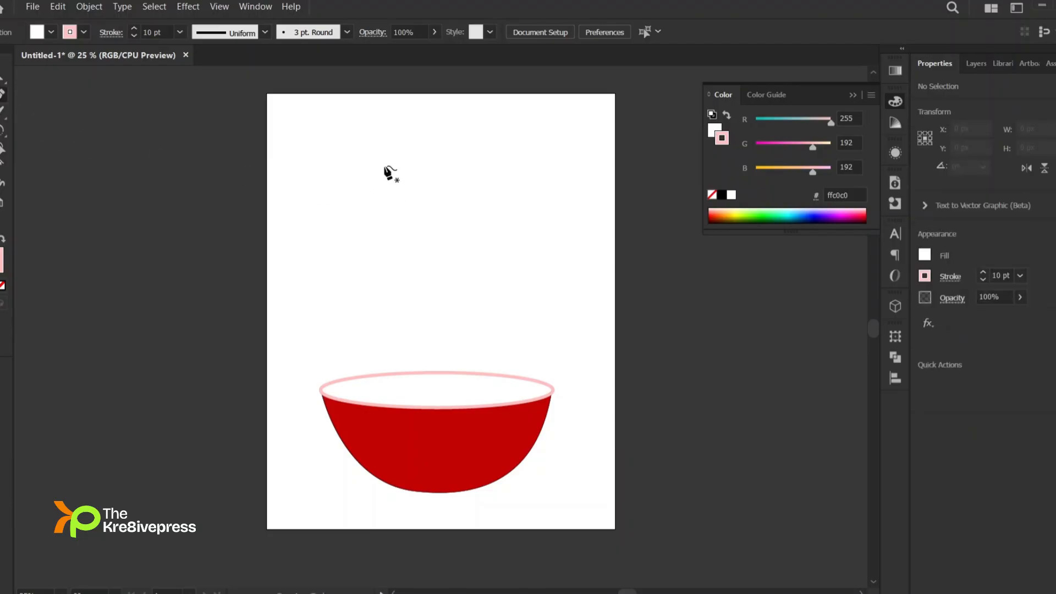
{"action": "left_click", "coordinate": [384, 166]}
{"action": "left_click_drag", "start_coordinate": [489, 196], "coordinate": [459, 294]}
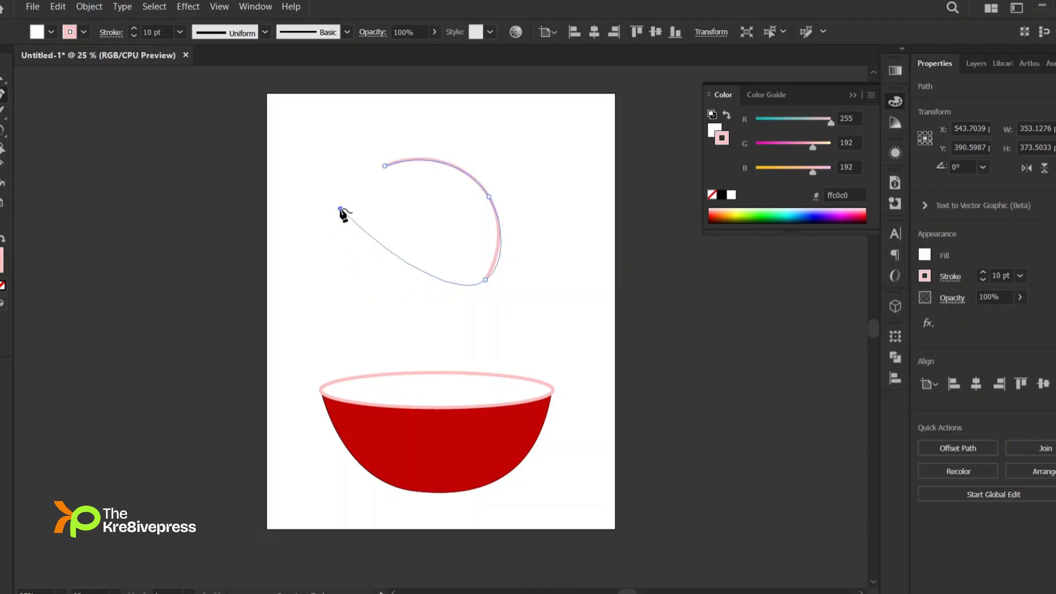
{"action": "left_click_drag", "start_coordinate": [342, 283], "coordinate": [346, 263]}
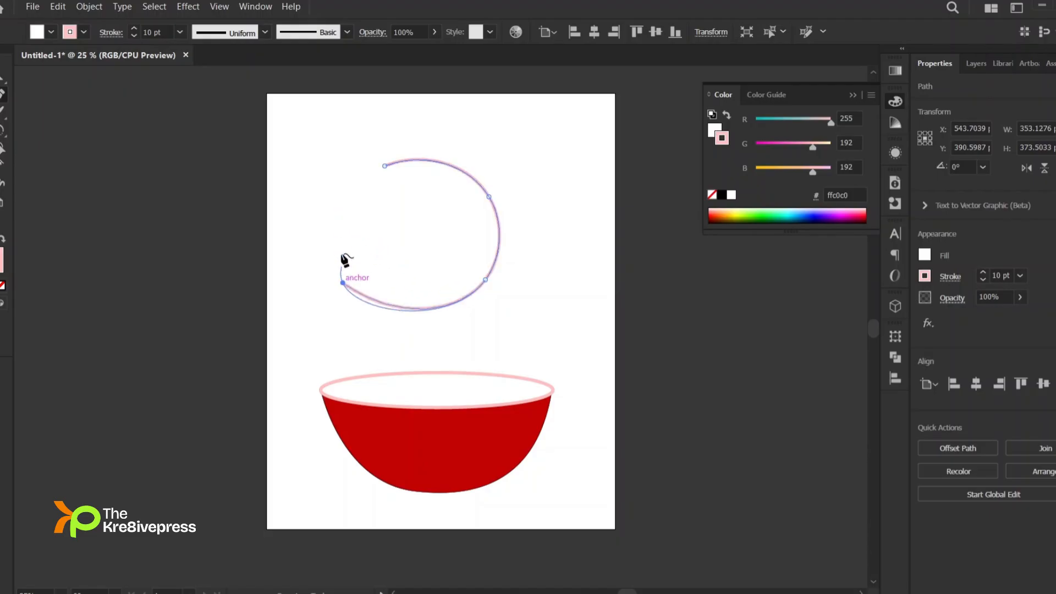
{"action": "left_click", "coordinate": [385, 166]}
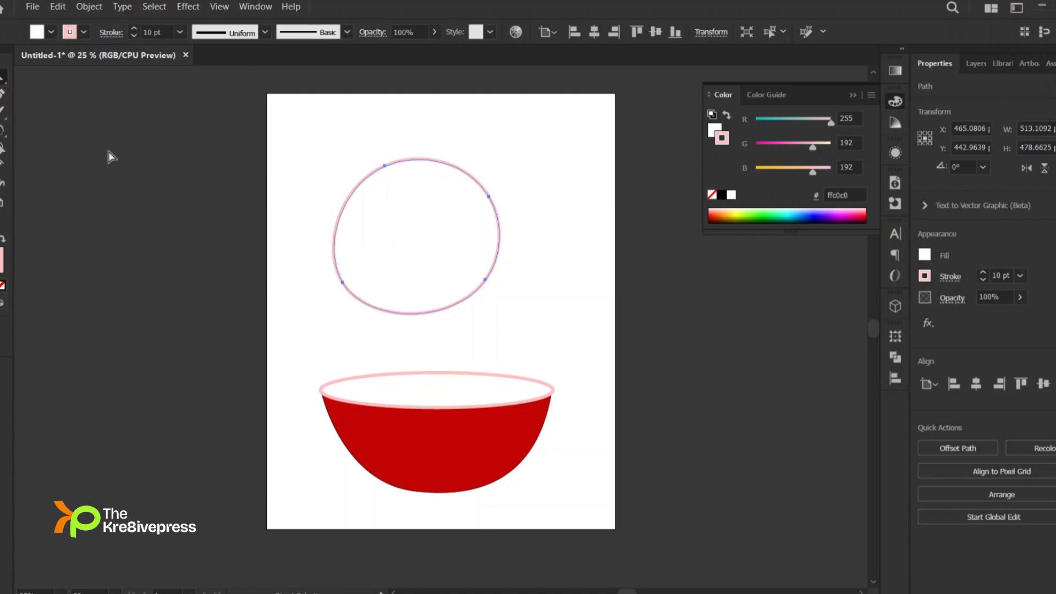
Step: Lengthen the upper handle of the round shape's lower-left anchor to reshape its left side
{"action": "left_click", "coordinate": [342, 282]}
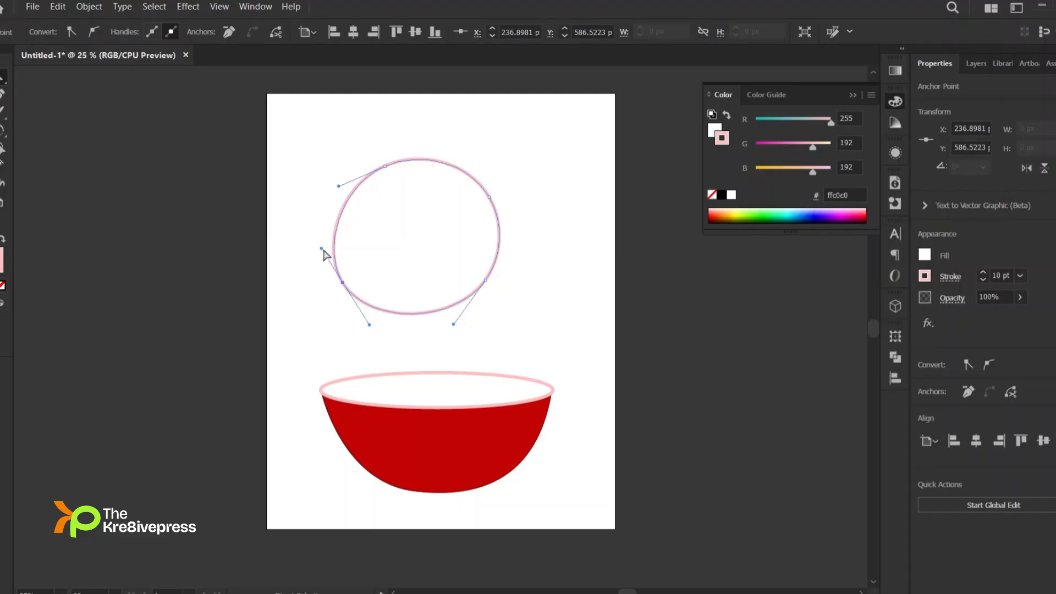
{"action": "left_click_drag", "start_coordinate": [322, 249], "coordinate": [315, 212]}
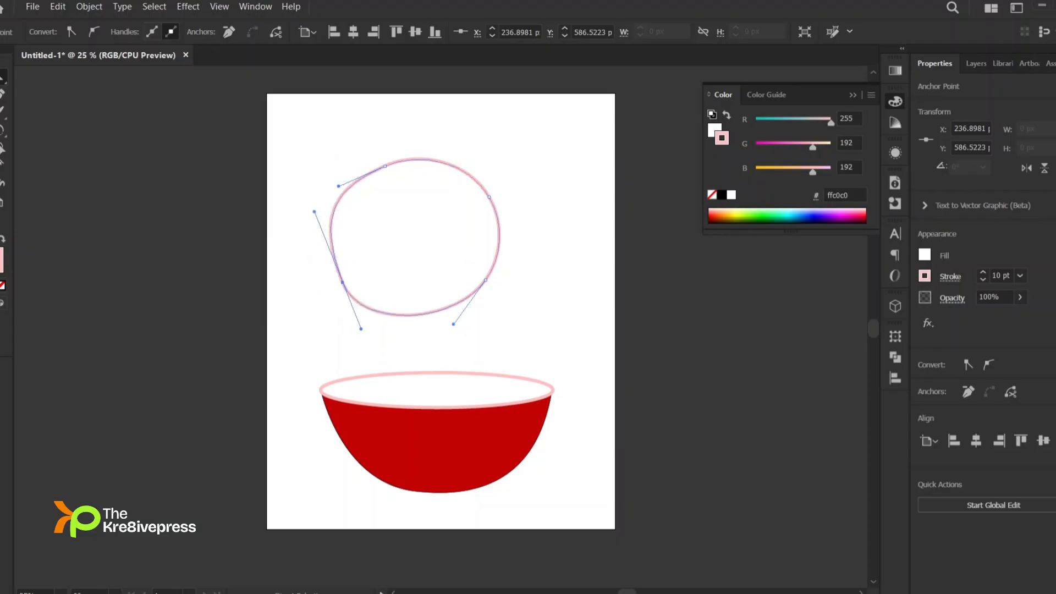
{"action": "key", "text": "v"}
{"action": "scroll", "coordinate": [579, 271], "scroll_direction": "down", "scroll_amount": 3}
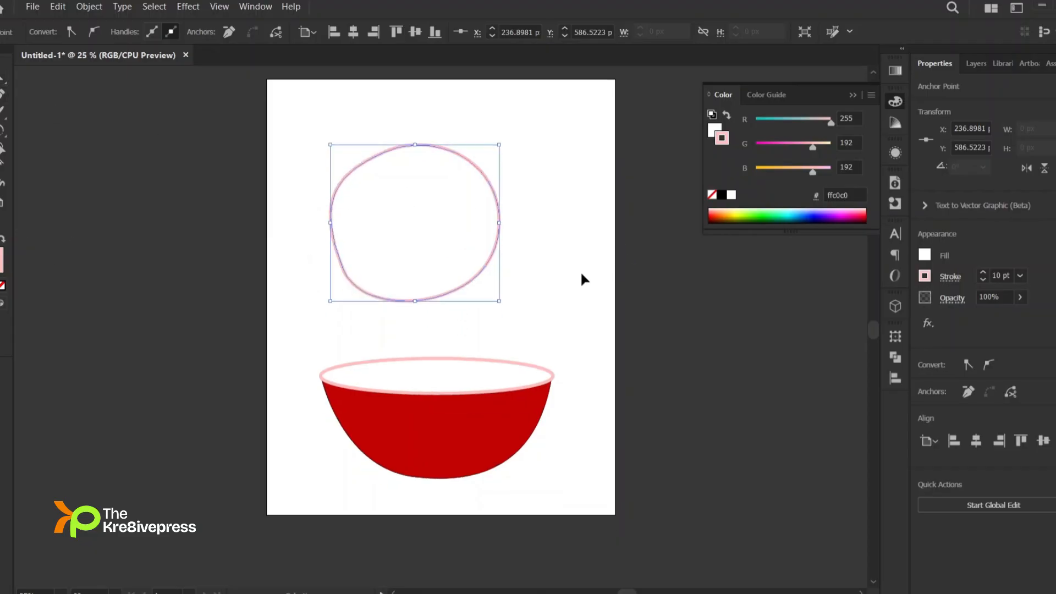
{"action": "scroll", "coordinate": [579, 271], "scroll_direction": "up", "scroll_amount": 1}
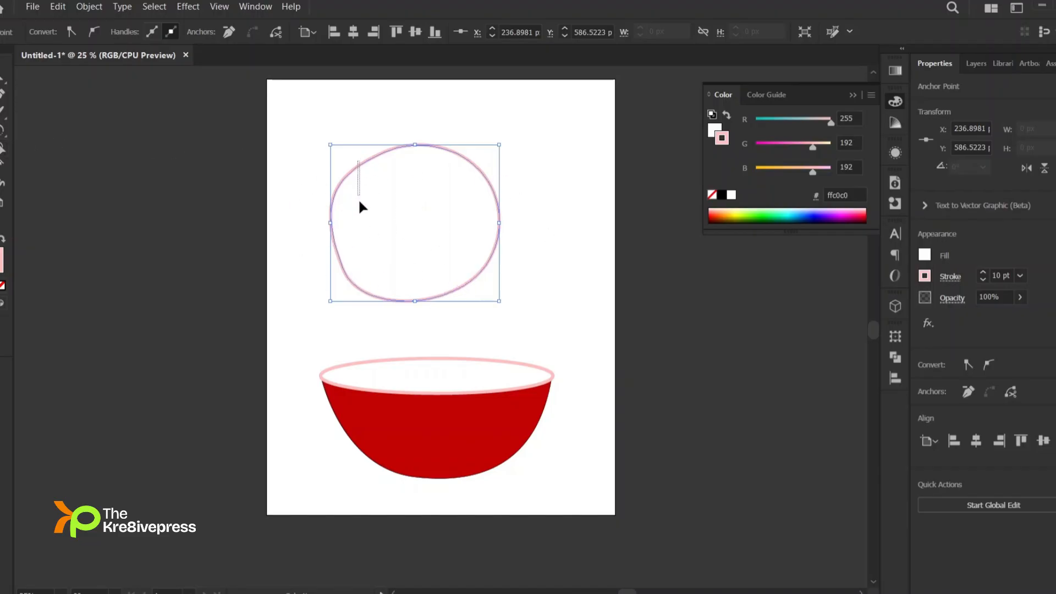
Step: Move the round shape slightly left as a trial, and undo back to the open curve without its closing segment
{"action": "left_click_drag", "start_coordinate": [432, 143], "coordinate": [443, 166]}
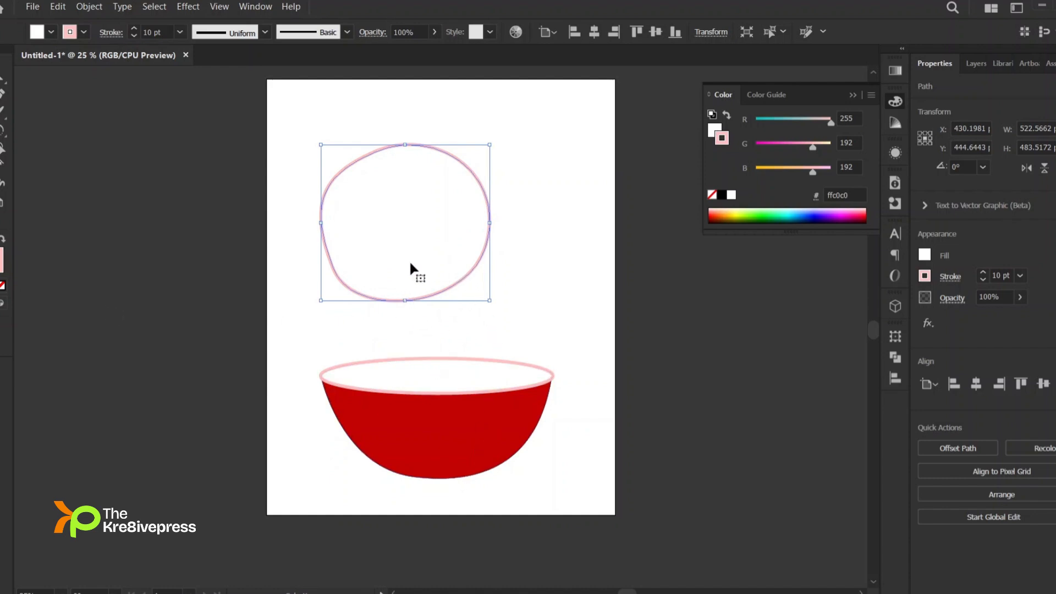
{"action": "key", "text": "ctrl+z"}
{"action": "key", "text": "ctrl+z"}
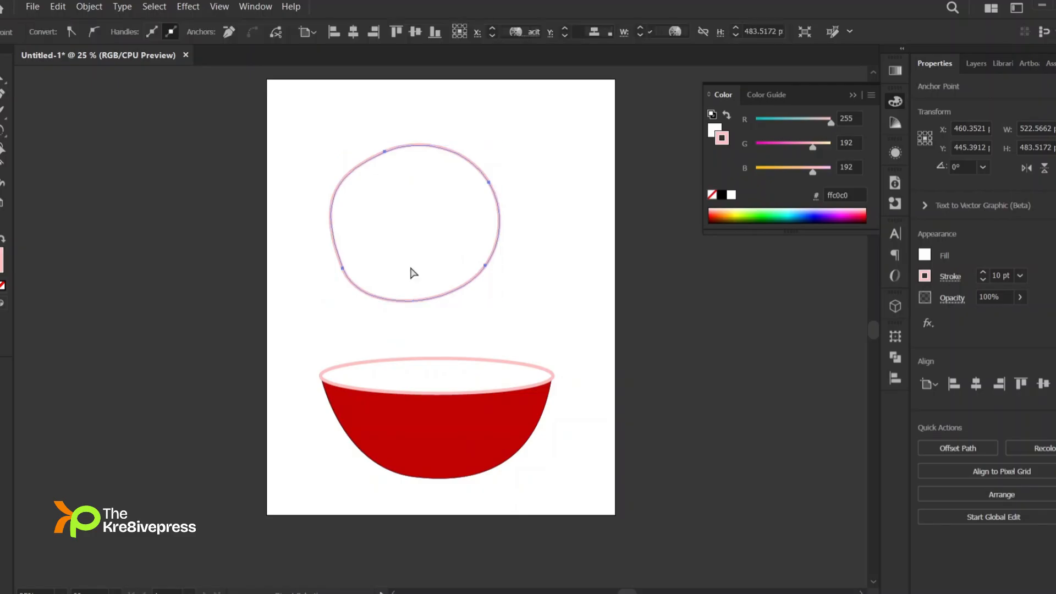
{"action": "key", "text": "ctrl+z"}
{"action": "key", "text": "ctrl+z"}
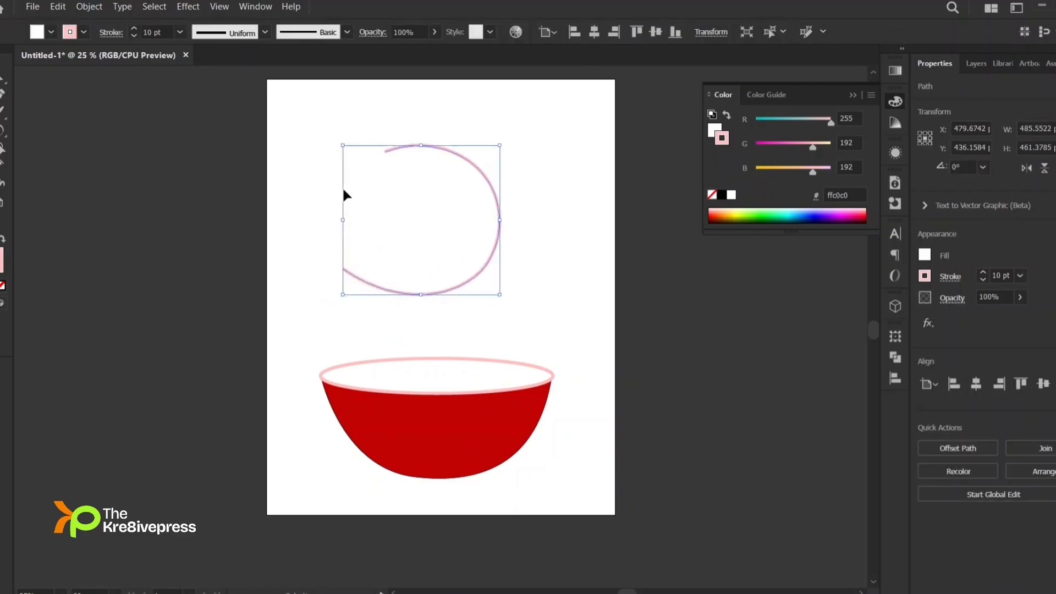
Step: Fill the open round curve above the bowl with bright red #f42222
{"action": "key", "text": "x"}
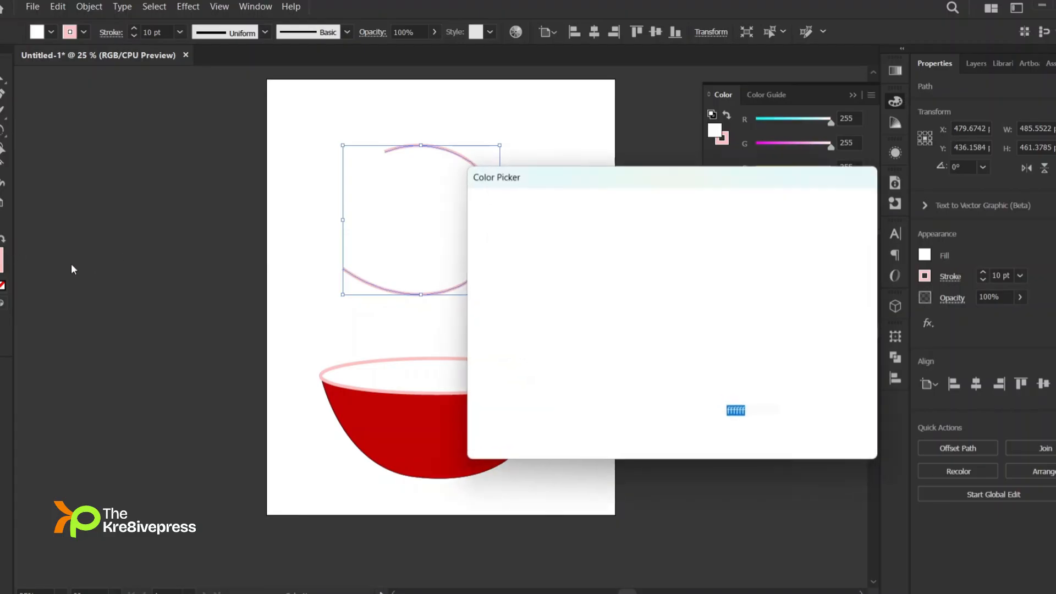
{"action": "left_click", "coordinate": [649, 244]}
{"action": "left_click_drag", "start_coordinate": [649, 244], "coordinate": [642, 233]}
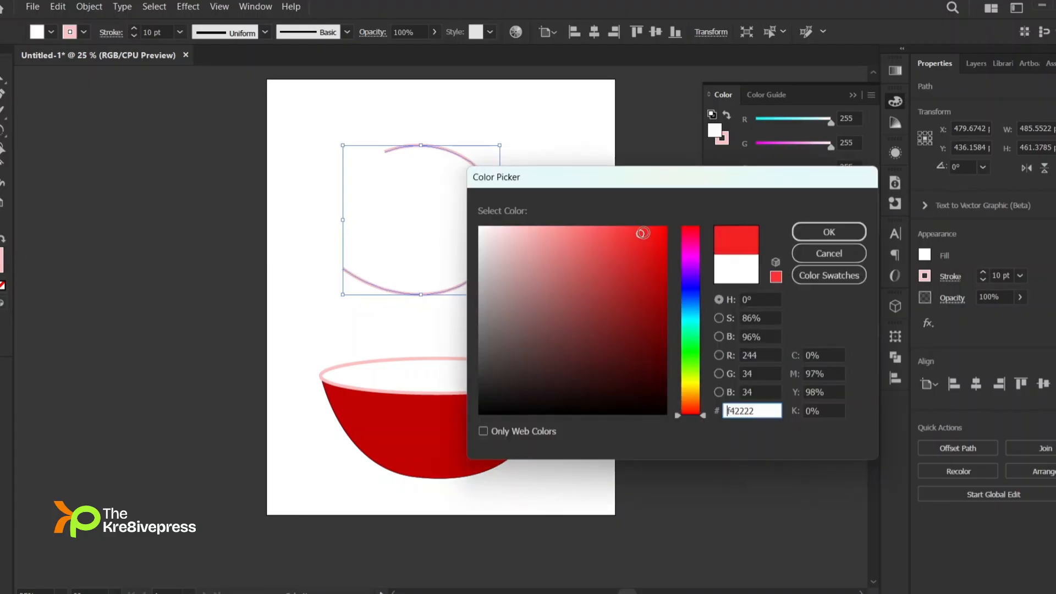
{"action": "left_click", "coordinate": [829, 233]}
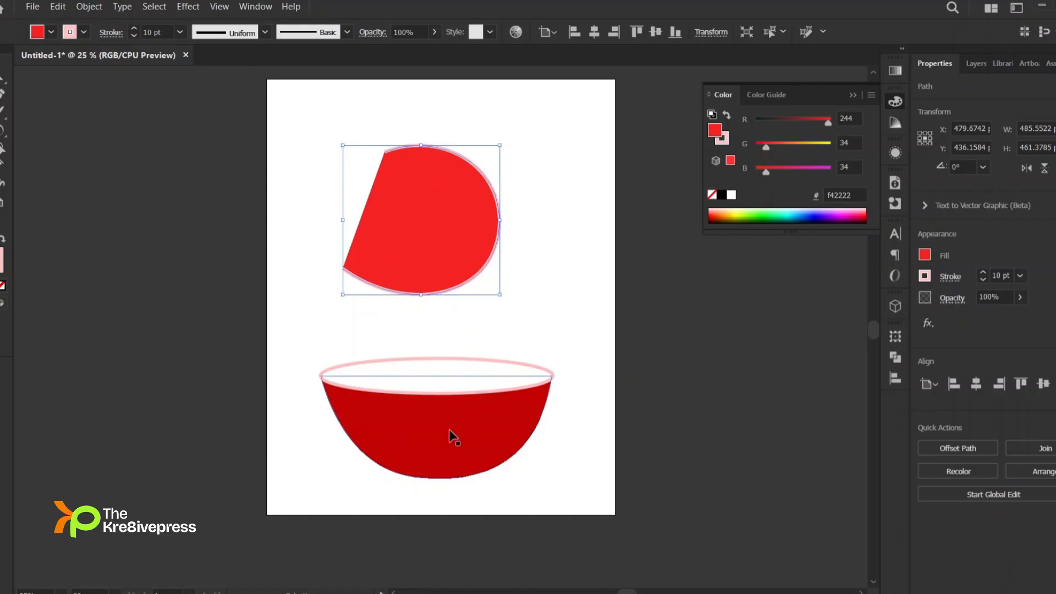
Step: Delete the red-filled round shape above the bowl
{"action": "left_click", "coordinate": [503, 235]}
{"action": "left_click", "coordinate": [461, 237]}
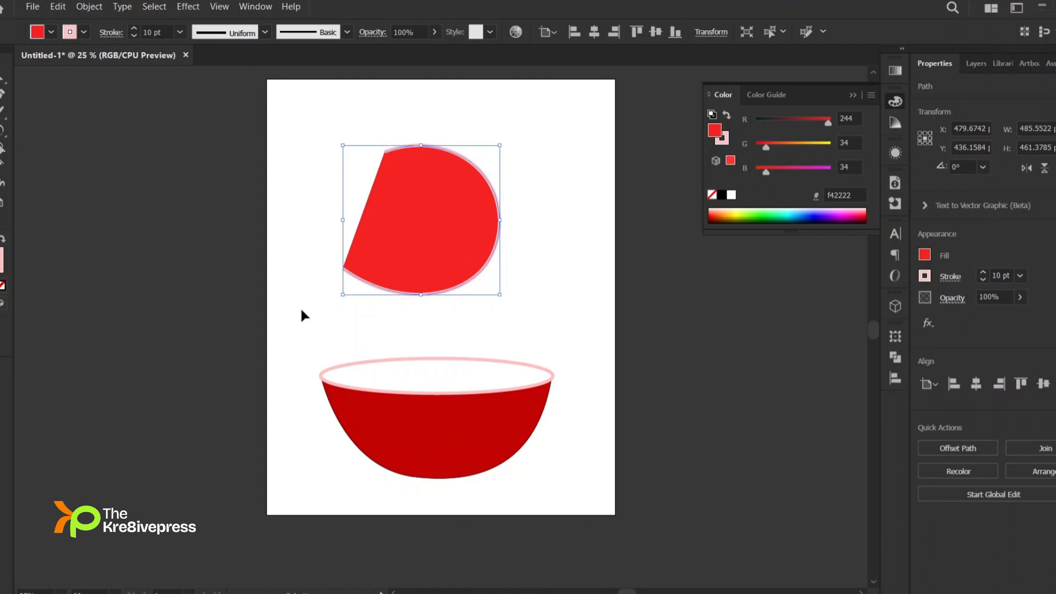
{"action": "key", "text": "Delete"}
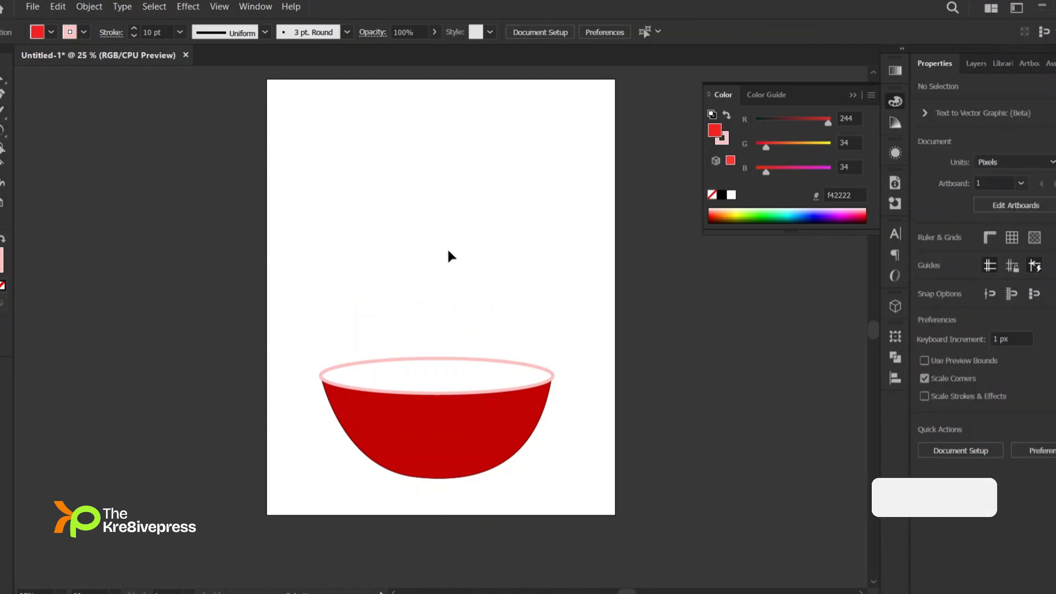
{"action": "scroll", "coordinate": [447, 248], "scroll_direction": "up", "scroll_amount": 1}
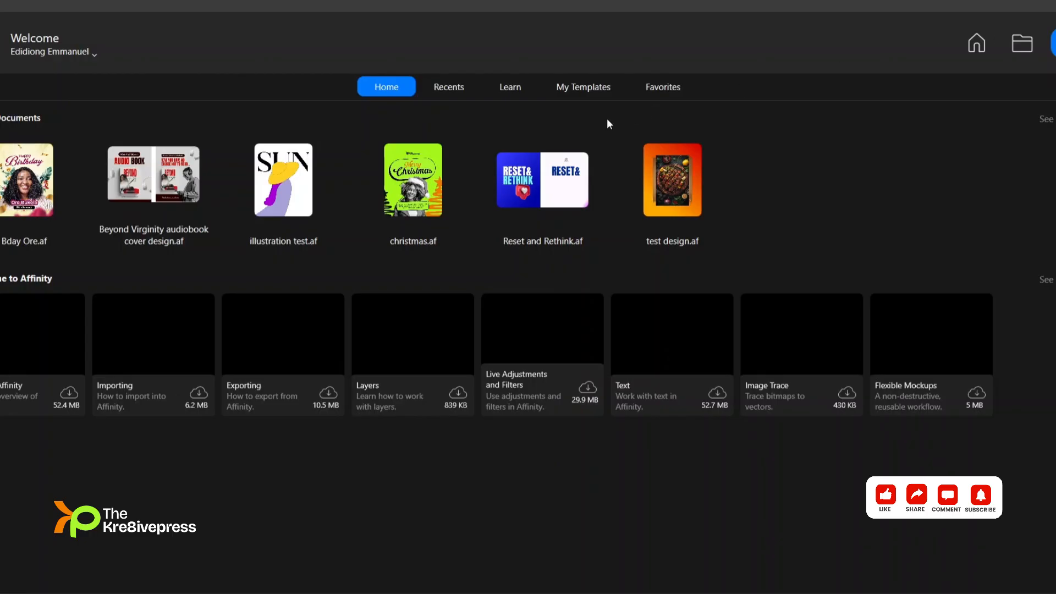
Step: Switch to Affinity, create a new 1080 x 1350 px RGB/8 document with an artboard, and activate the Vector studio
{"action": "key", "text": "ctrl+n"}
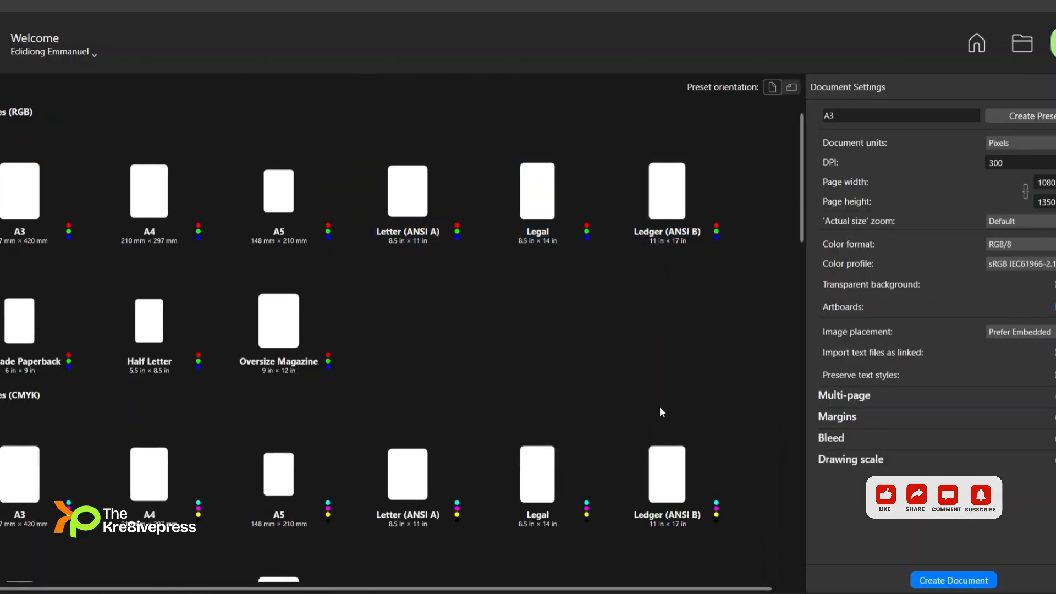
{"action": "left_click", "coordinate": [934, 581]}
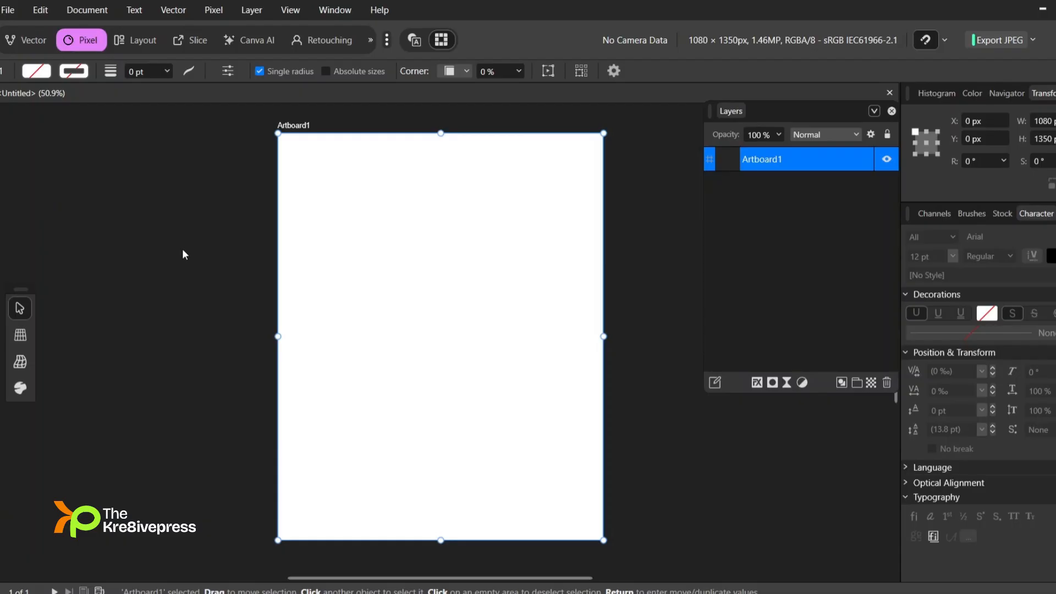
{"action": "left_click", "coordinate": [20, 41]}
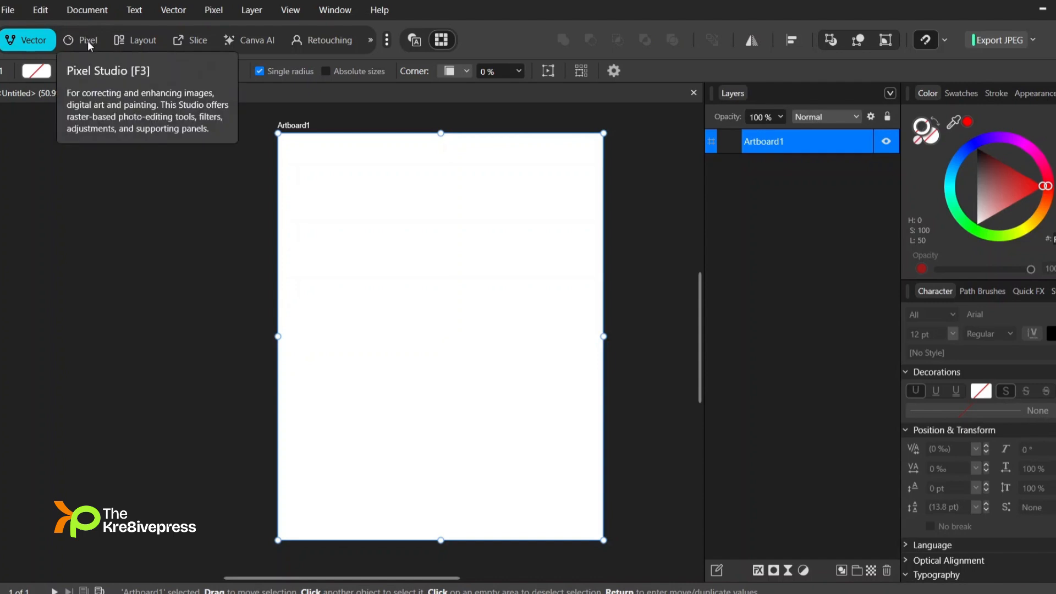
{"action": "left_click", "coordinate": [88, 41]}
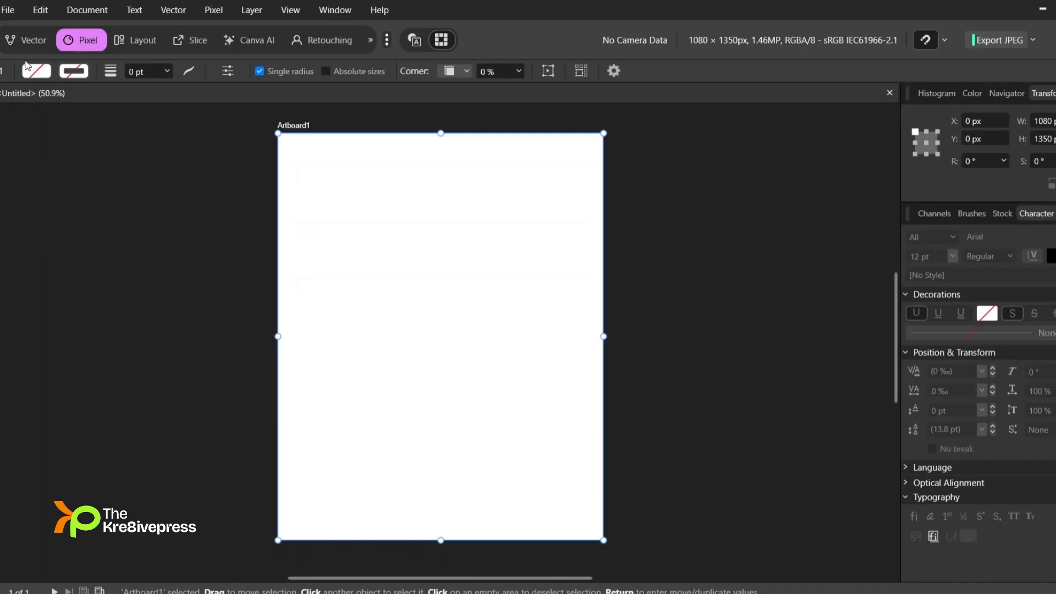
{"action": "left_click", "coordinate": [25, 40]}
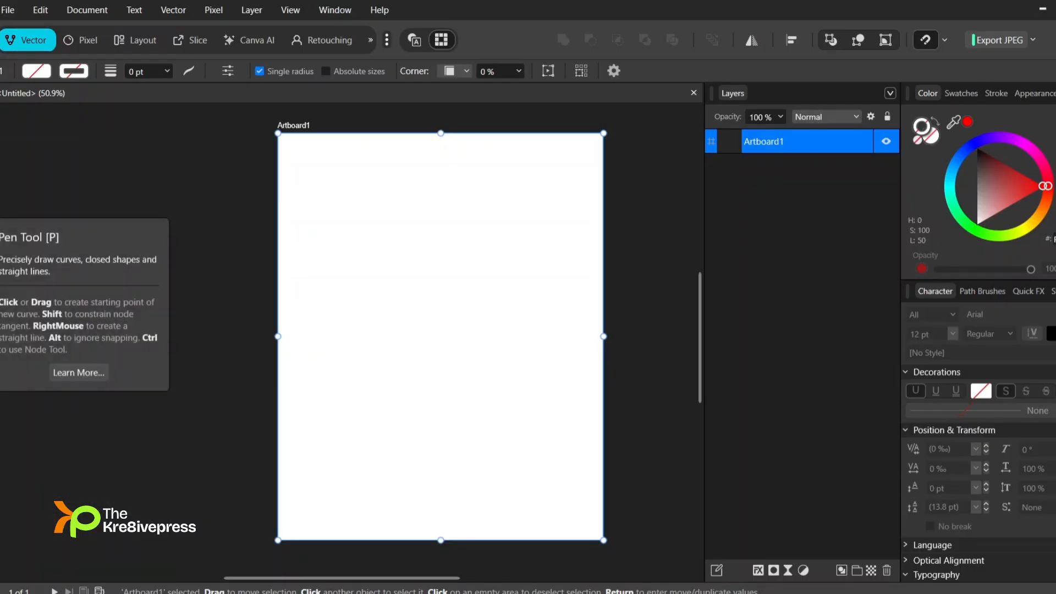
Step: Draw a closed, rounded four-node shape across the upper part of the artboard with the Pen tool
{"action": "key", "text": "p"}
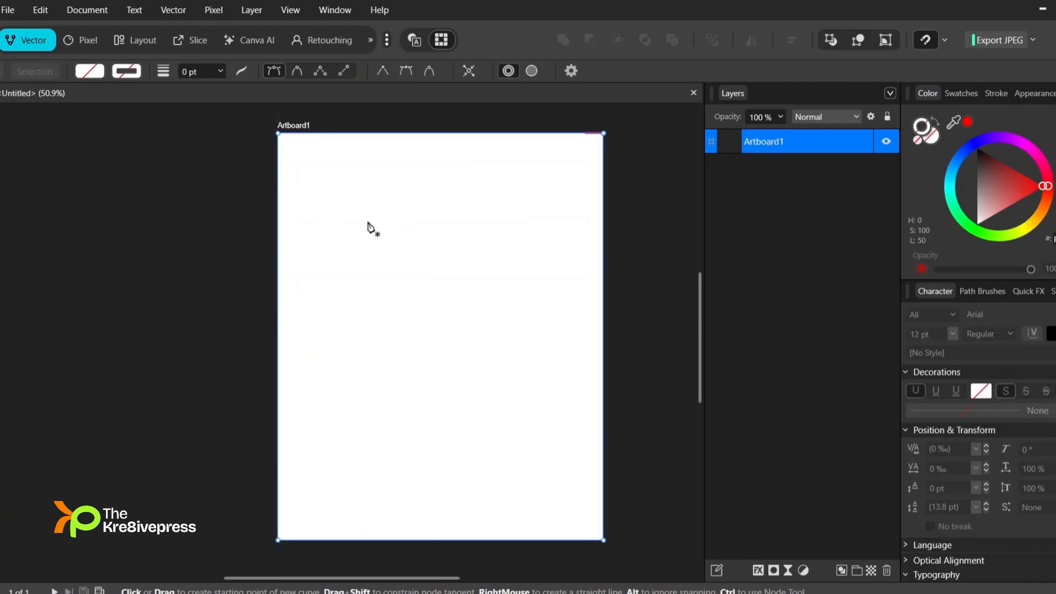
{"action": "left_click", "coordinate": [316, 240]}
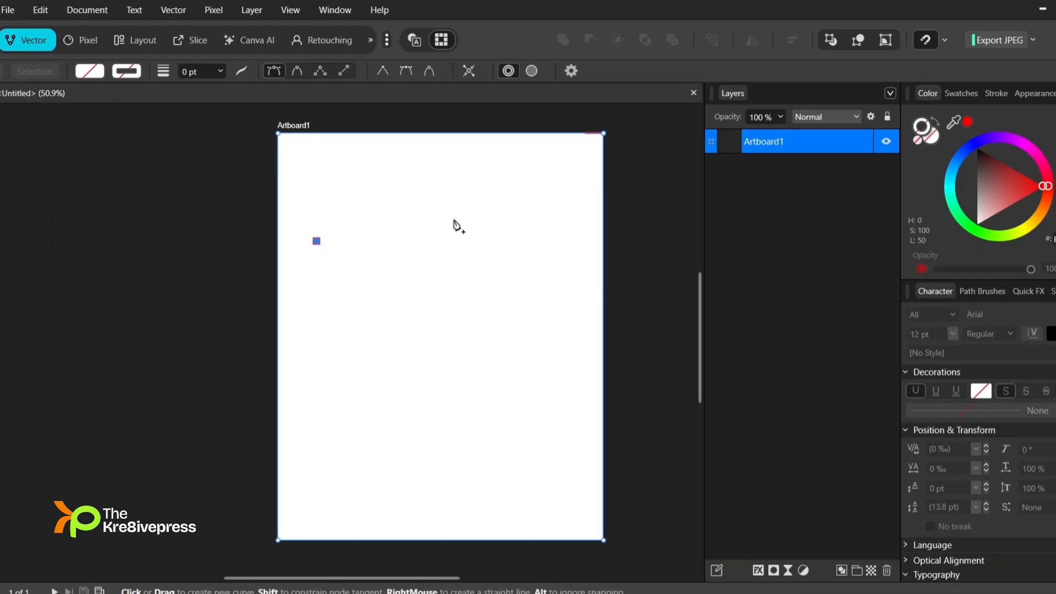
{"action": "left_click_drag", "start_coordinate": [502, 209], "coordinate": [547, 363]}
{"action": "left_click_drag", "start_coordinate": [586, 411], "coordinate": [586, 391]}
{"action": "left_click_drag", "start_coordinate": [405, 426], "coordinate": [384, 329]}
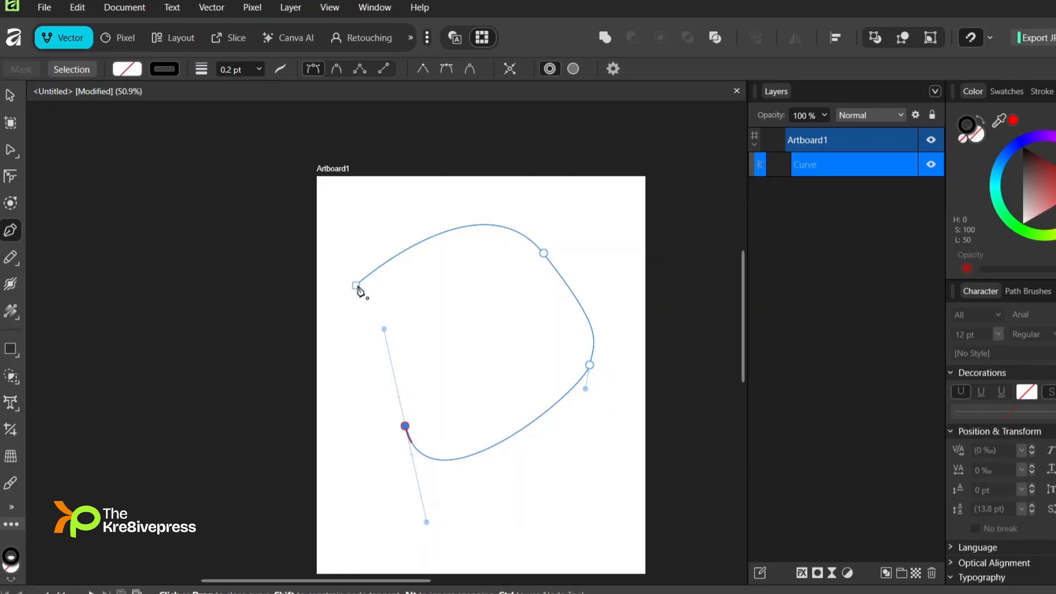
{"action": "left_click_drag", "start_coordinate": [356, 287], "coordinate": [378, 289]}
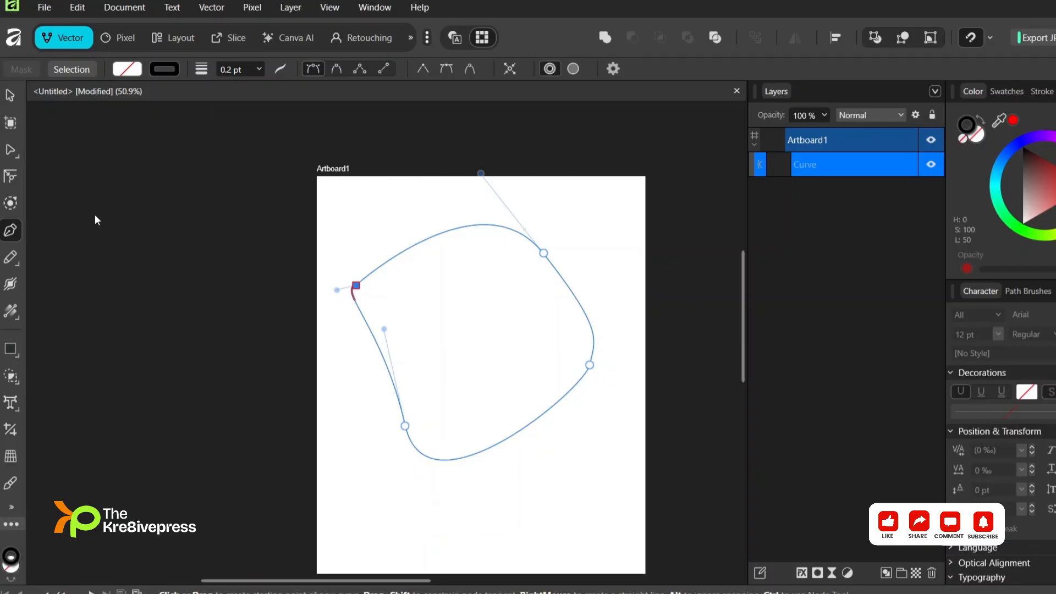
Step: Reshape the curve with the Node tool by adjusting its node handles, cutting a deep notch into its left side and rounding its top
{"action": "left_click", "coordinate": [12, 150]}
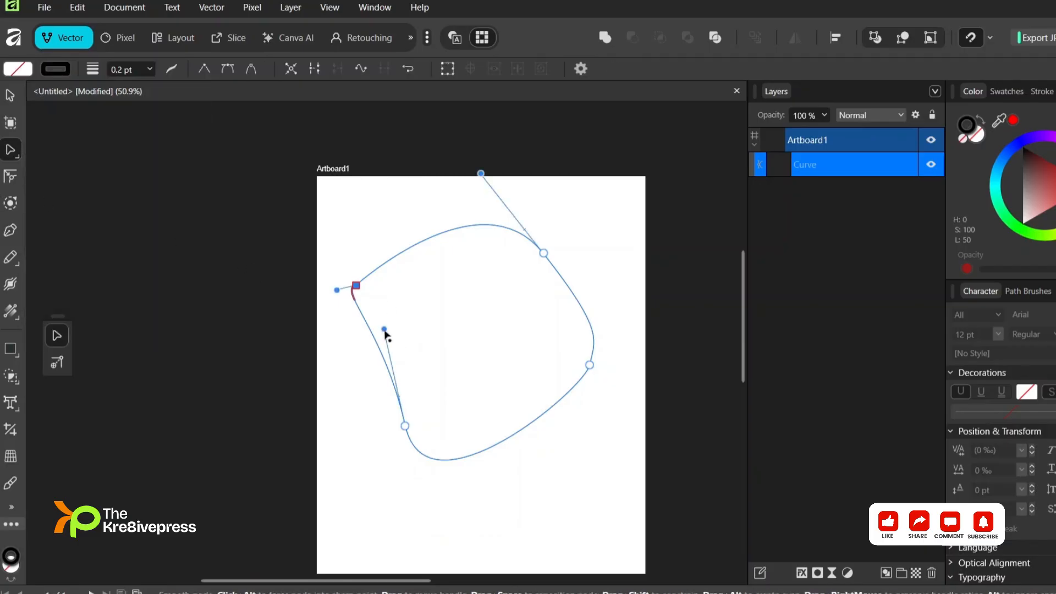
{"action": "left_click_drag", "start_coordinate": [384, 330], "coordinate": [330, 391]}
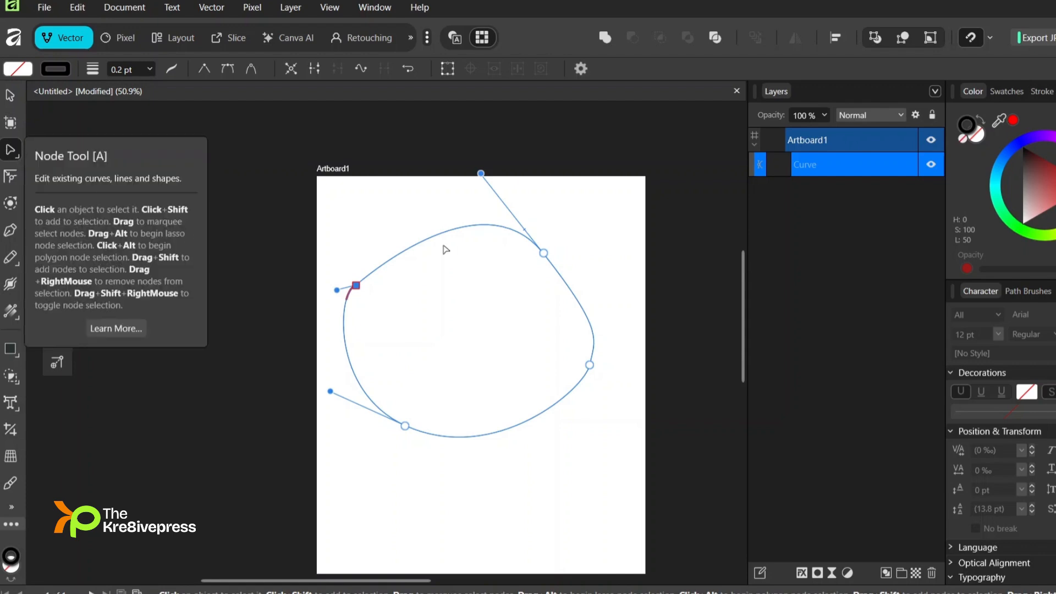
{"action": "left_click_drag", "start_coordinate": [353, 286], "coordinate": [550, 321]}
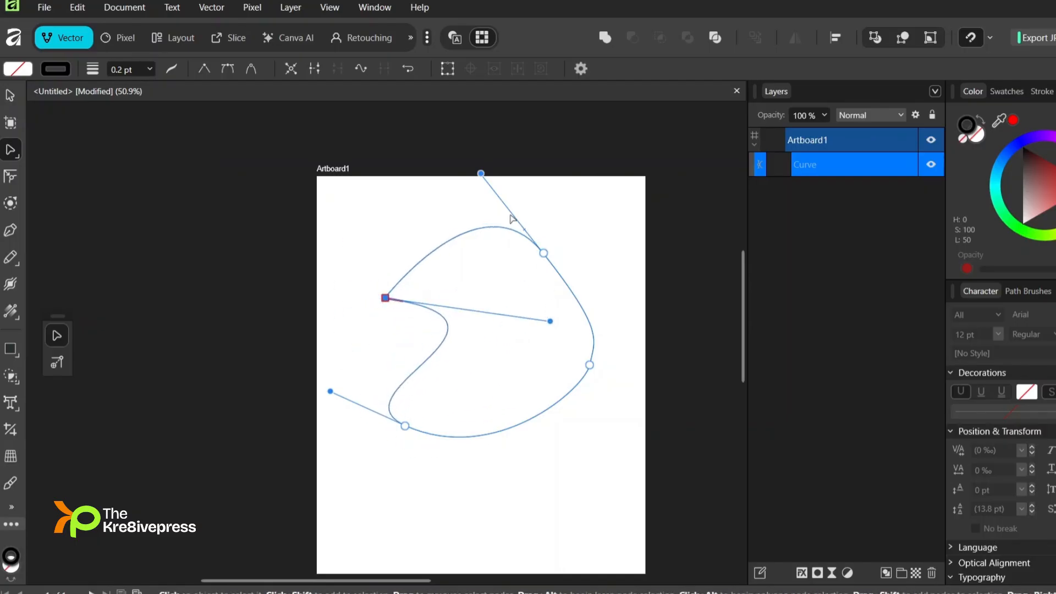
{"action": "left_click_drag", "start_coordinate": [481, 175], "coordinate": [438, 173]}
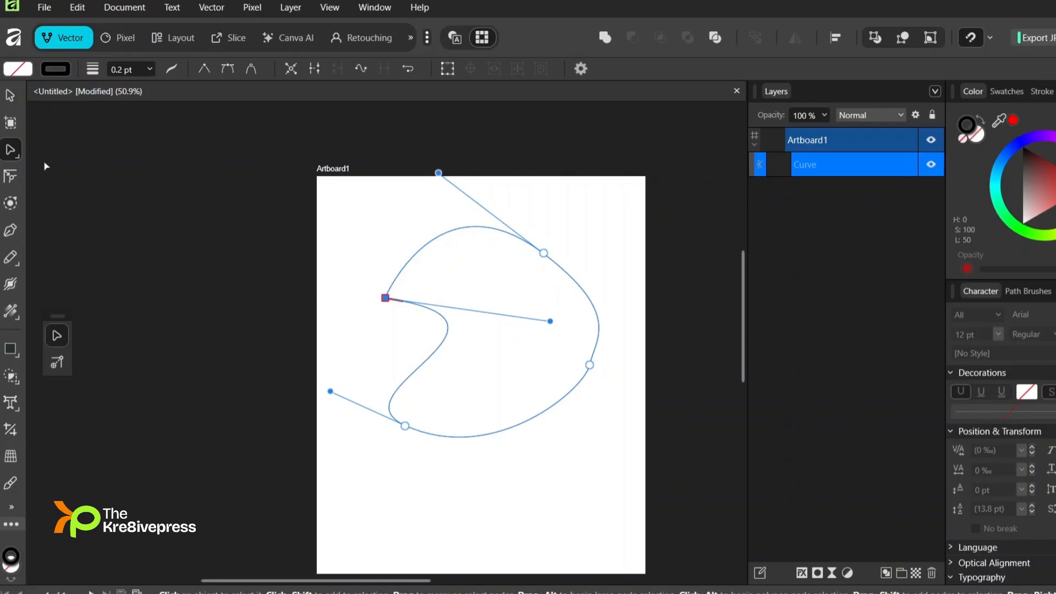
Step: Fill the notched curve with light yellow-green, RGB 220, 255, 167, and deselect it
{"action": "left_click", "coordinate": [11, 96]}
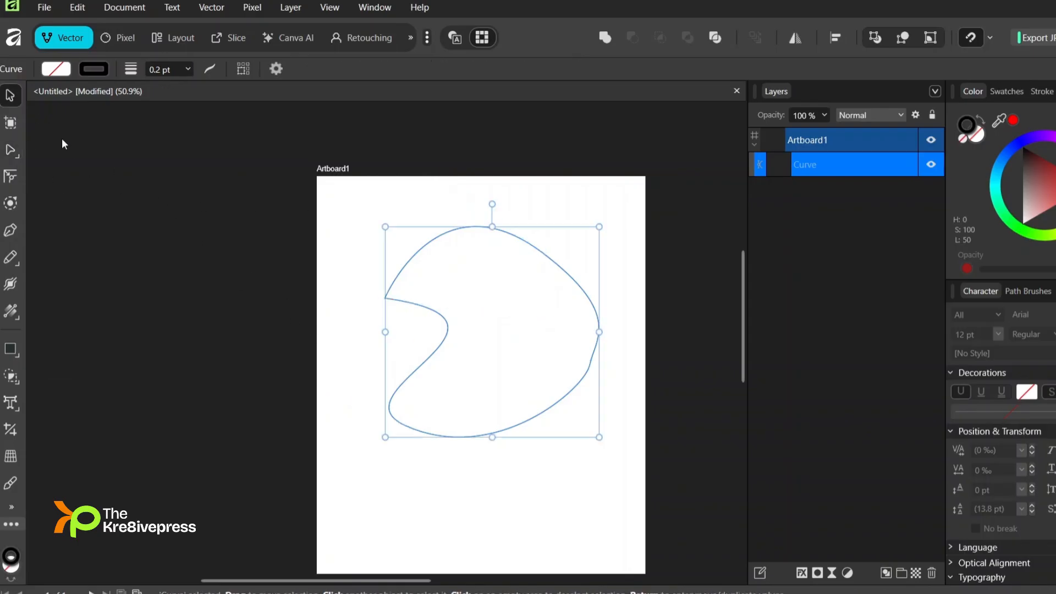
{"action": "left_click", "coordinate": [57, 70]}
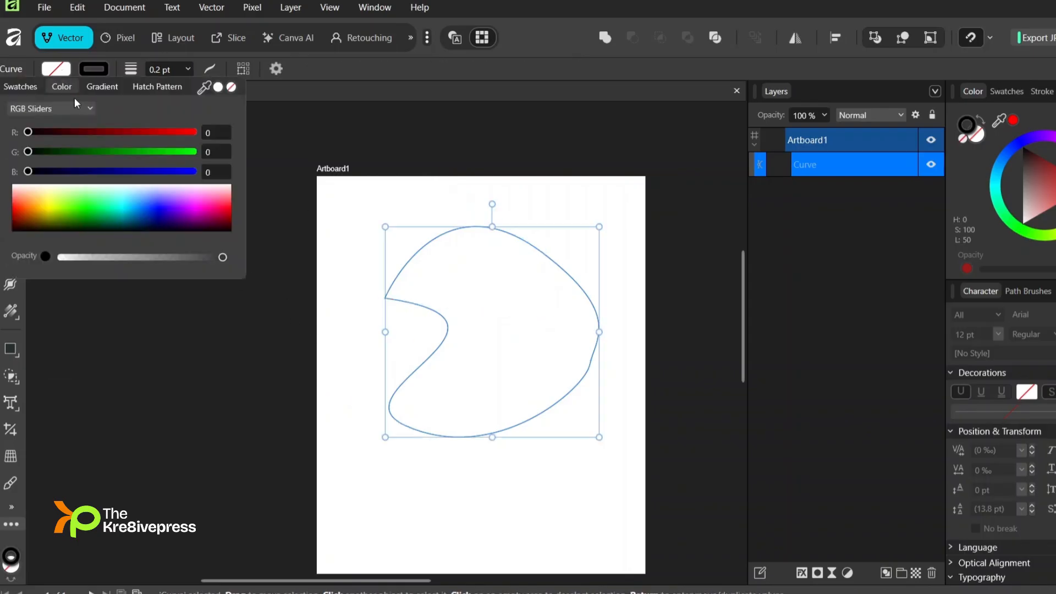
{"action": "left_click", "coordinate": [71, 194]}
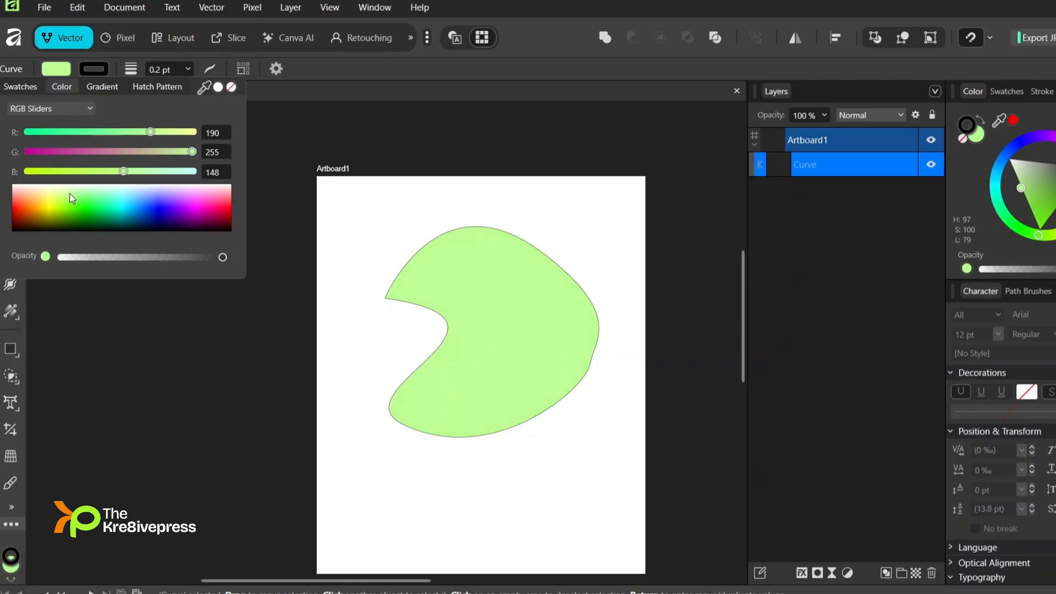
{"action": "left_click", "coordinate": [65, 193]}
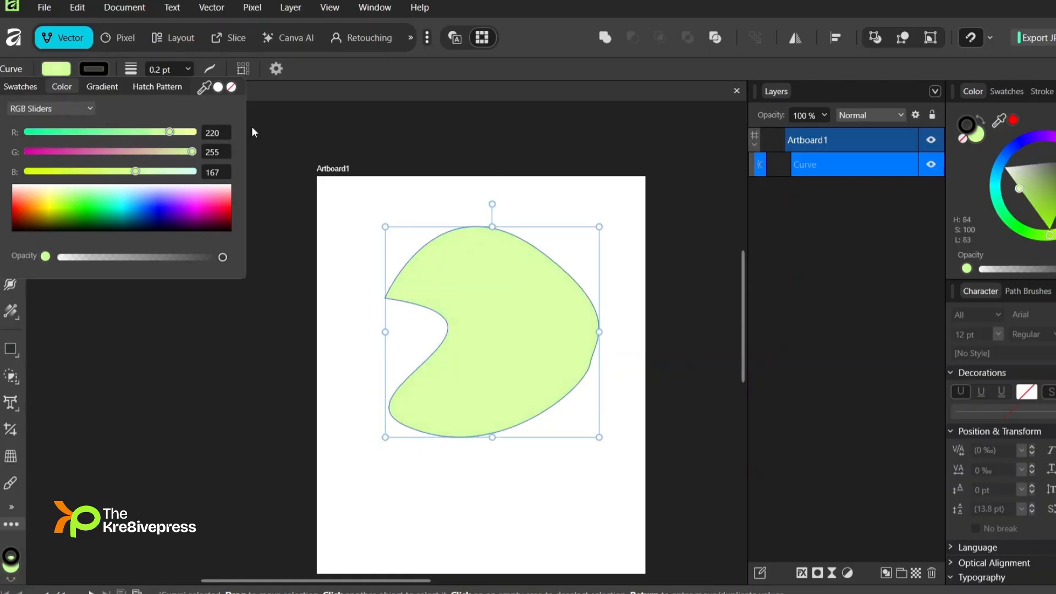
{"action": "left_click", "coordinate": [669, 315]}
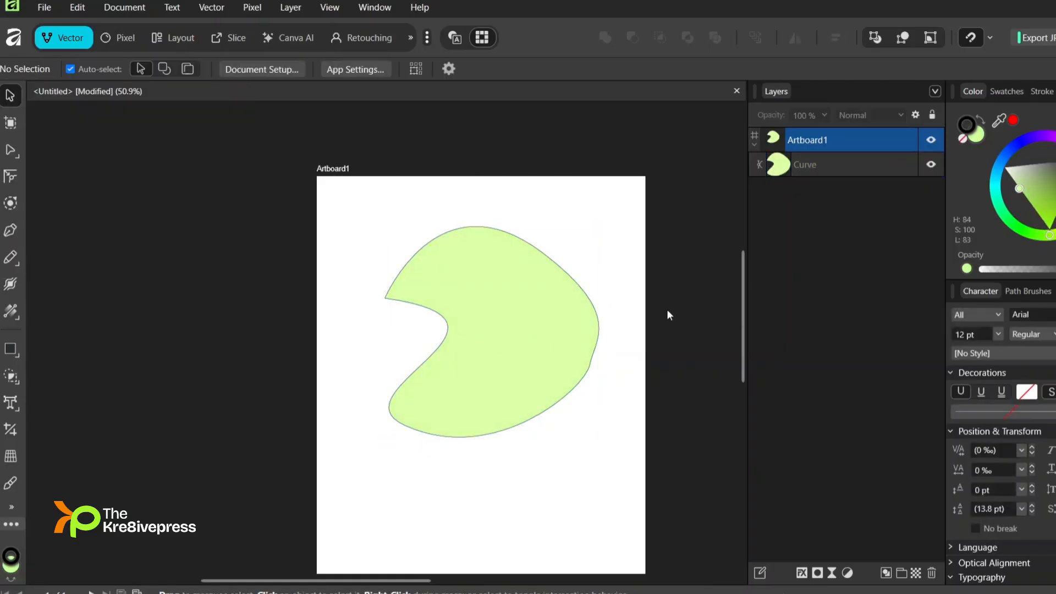
Step: Give the green shape a 1 pt dark green stroke and deselect it
{"action": "left_click", "coordinate": [488, 344]}
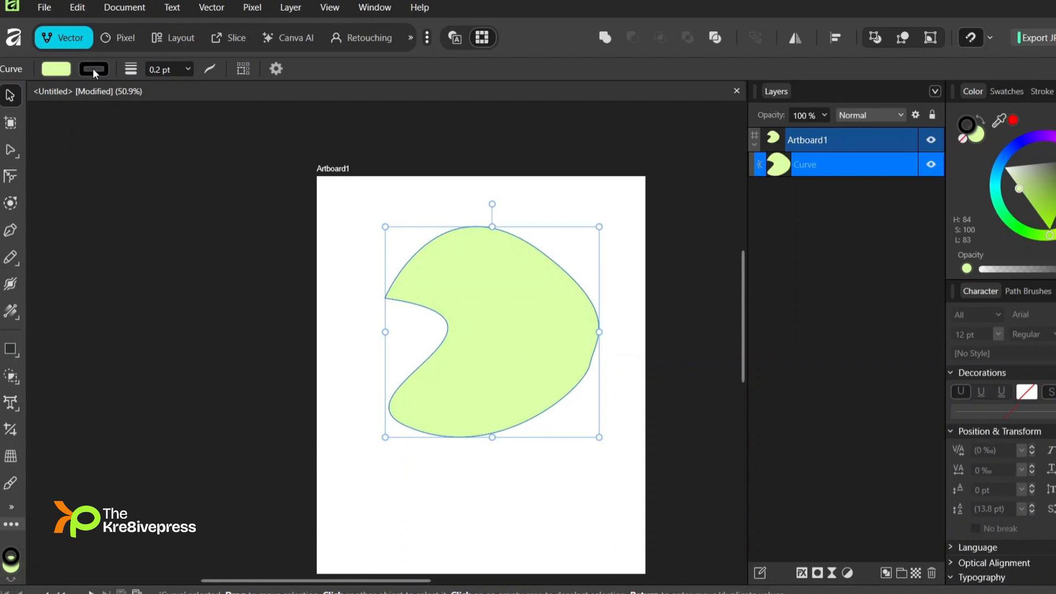
{"action": "left_click", "coordinate": [188, 70]}
{"action": "mouse_move", "coordinate": [189, 87]}
{"action": "left_mouse_down"}
{"action": "mouse_move", "coordinate": [210, 87]}
{"action": "mouse_move", "coordinate": [184, 125]}
{"action": "left_mouse_up"}
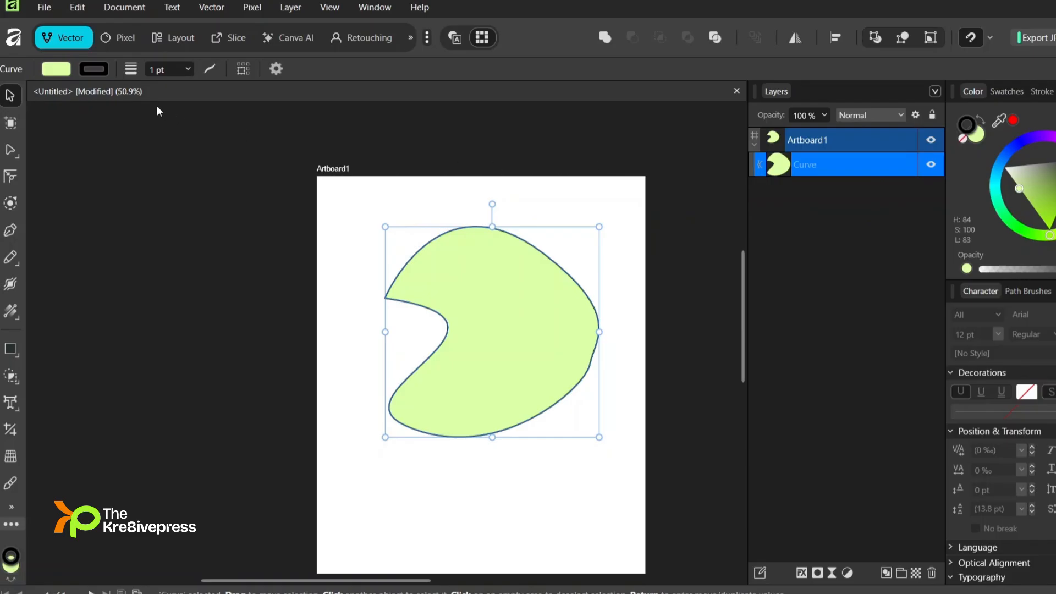
{"action": "left_click", "coordinate": [94, 69]}
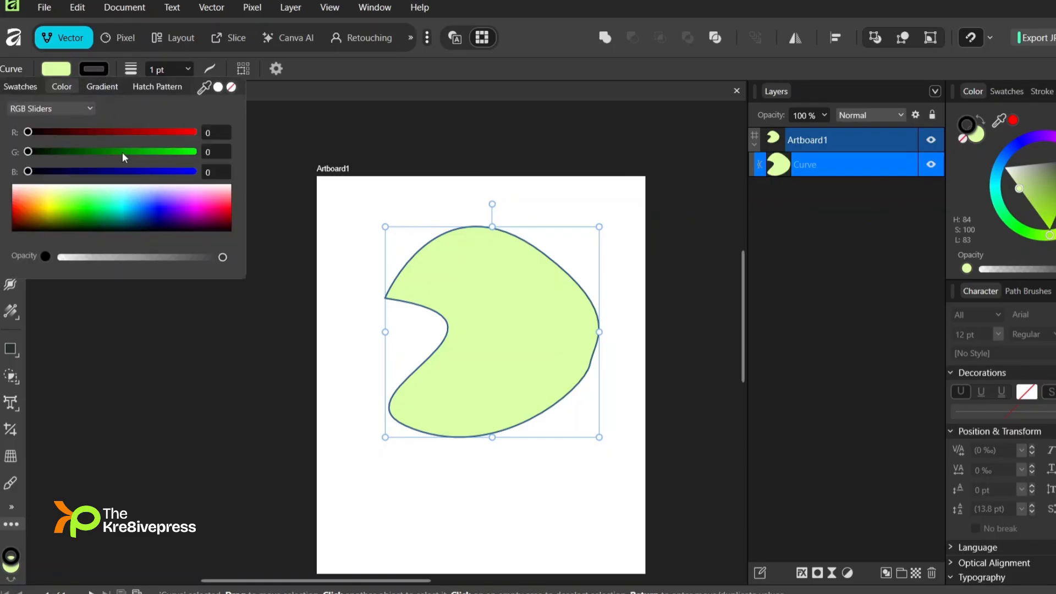
{"action": "left_click_drag", "start_coordinate": [85, 153], "coordinate": [62, 151]}
{"action": "left_click", "coordinate": [265, 174]}
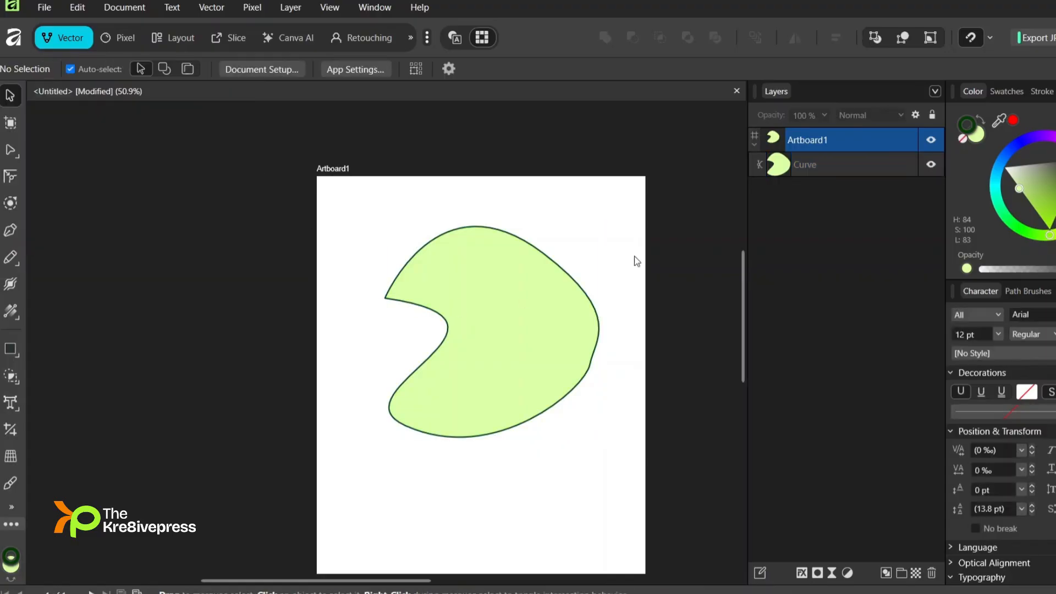
{"action": "scroll", "coordinate": [456, 370], "scroll_direction": "down", "scroll_amount": 1}
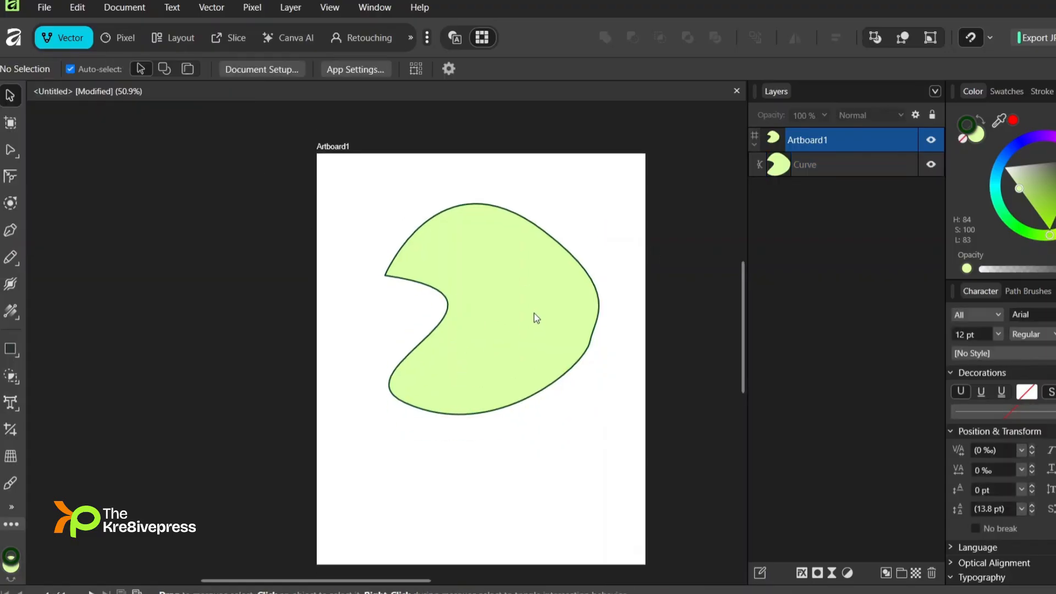
{"action": "left_click", "coordinate": [498, 311]}
{"action": "left_click", "coordinate": [352, 296]}
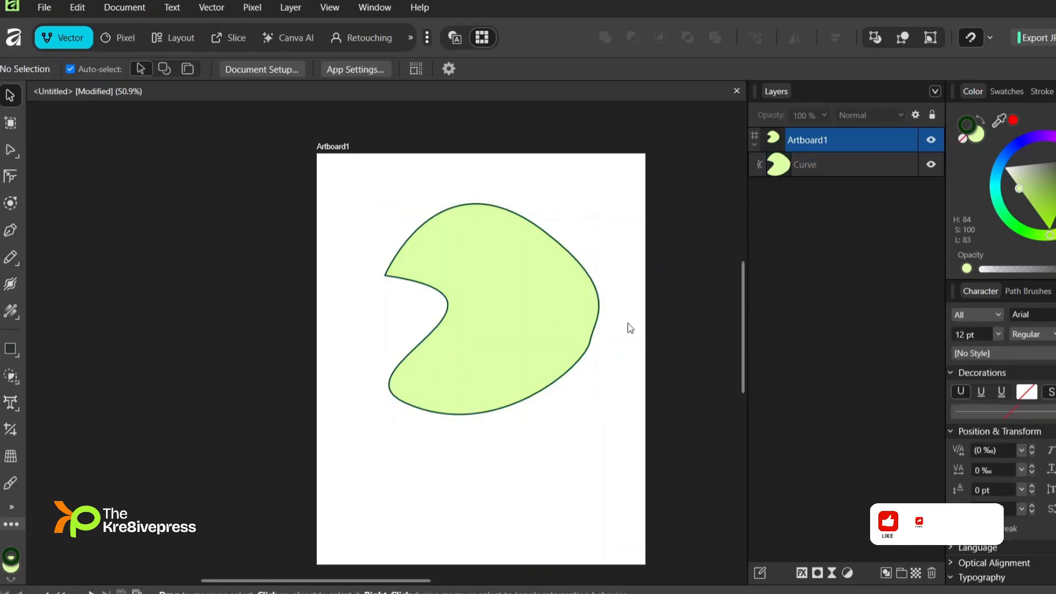